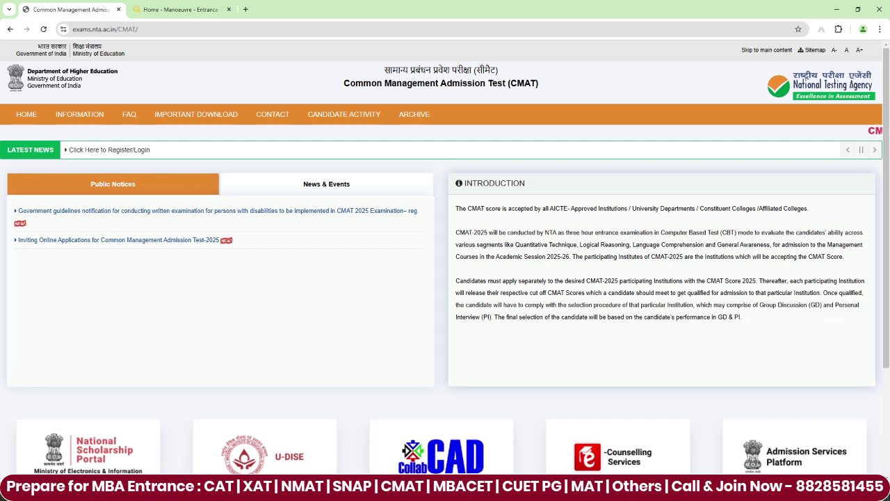
- Open the cmat.ntaonline.in registration/login portal from the Latest News link
{"action": "left_click", "coordinate": [104, 153]}
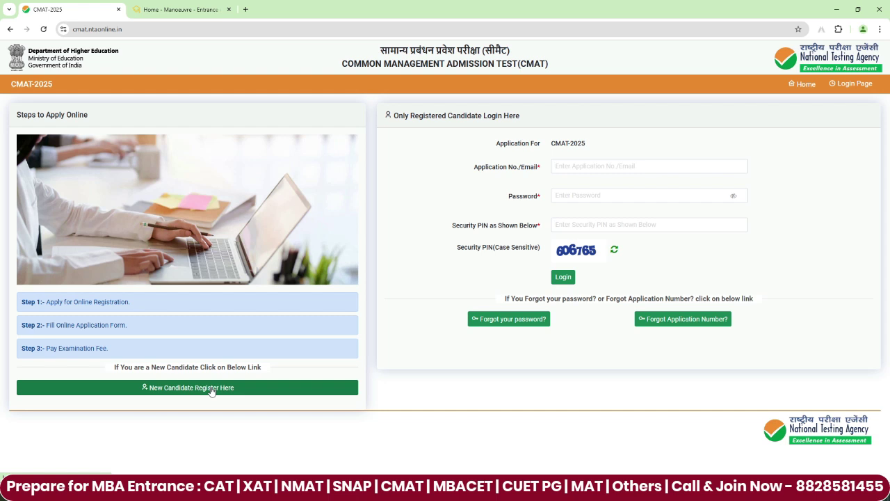
- Start a new candidate registration, read through the instructions and accept the Information Bulletin declaration
{"action": "left_click", "coordinate": [212, 391]}
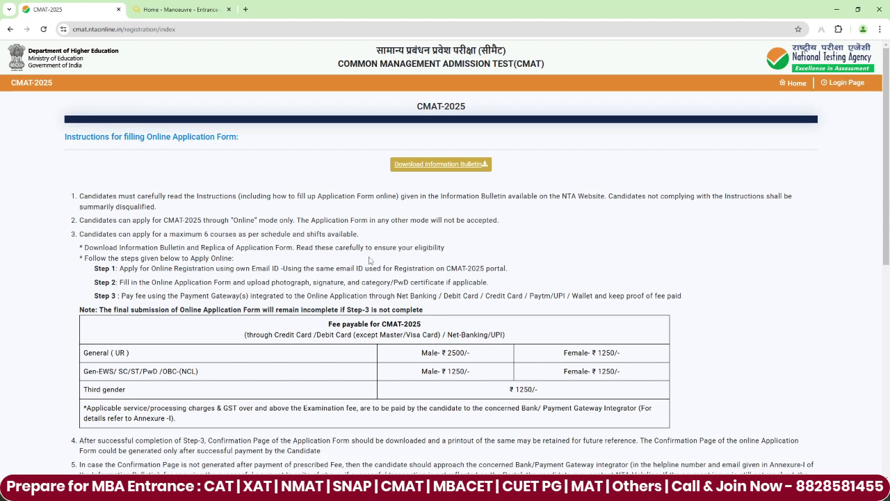
{"action": "scroll", "coordinate": [888, 165], "scroll_direction": "down", "scroll_amount": 2}
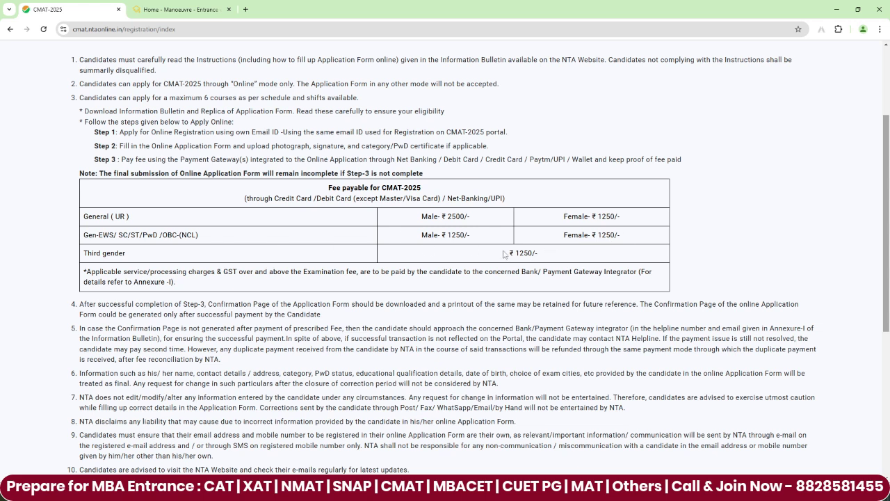
{"action": "left_click_drag", "start_coordinate": [887, 206], "coordinate": [850, 350]}
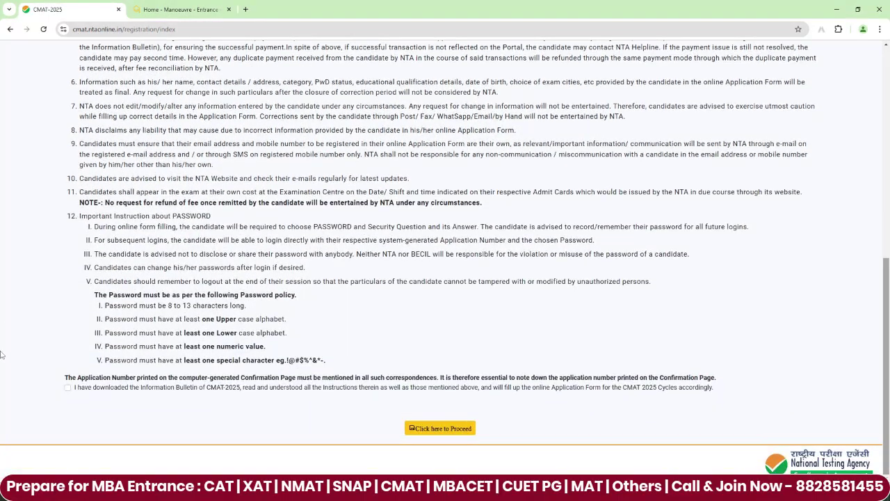
{"action": "left_click", "coordinate": [68, 387]}
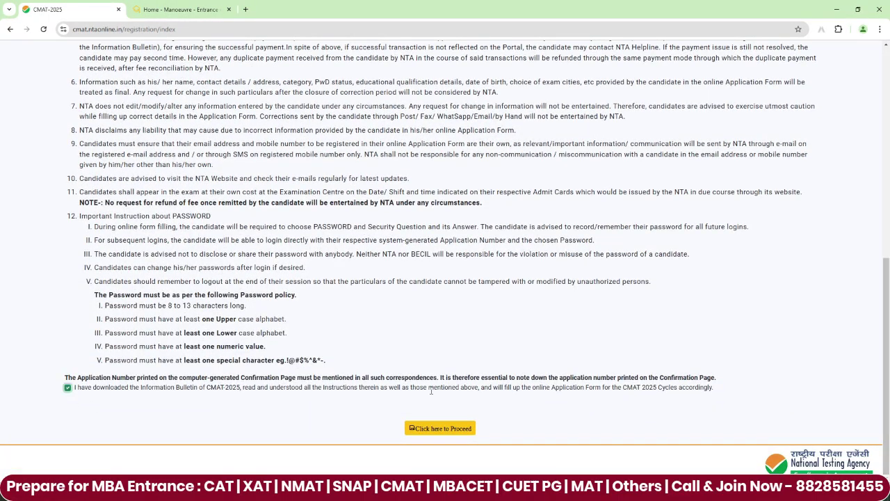
- Proceed to identification and verify the candidate using an Aadhaar number
{"action": "left_click", "coordinate": [446, 429]}
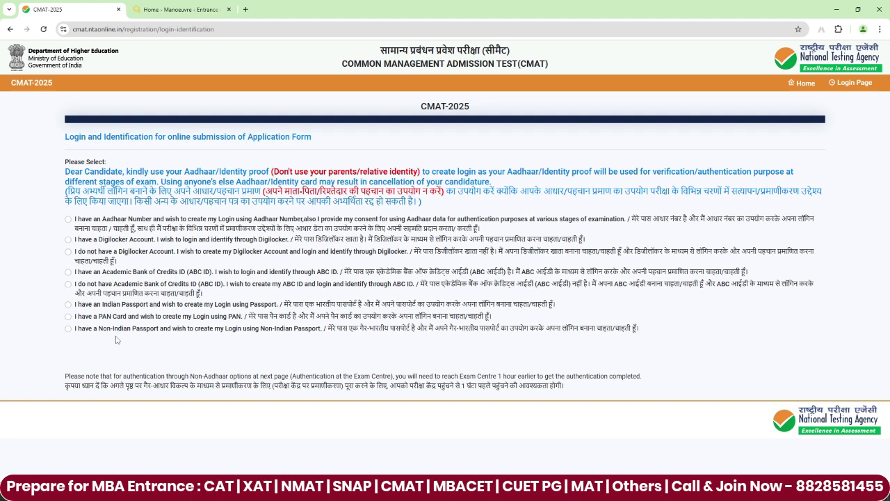
{"action": "left_click", "coordinate": [68, 219]}
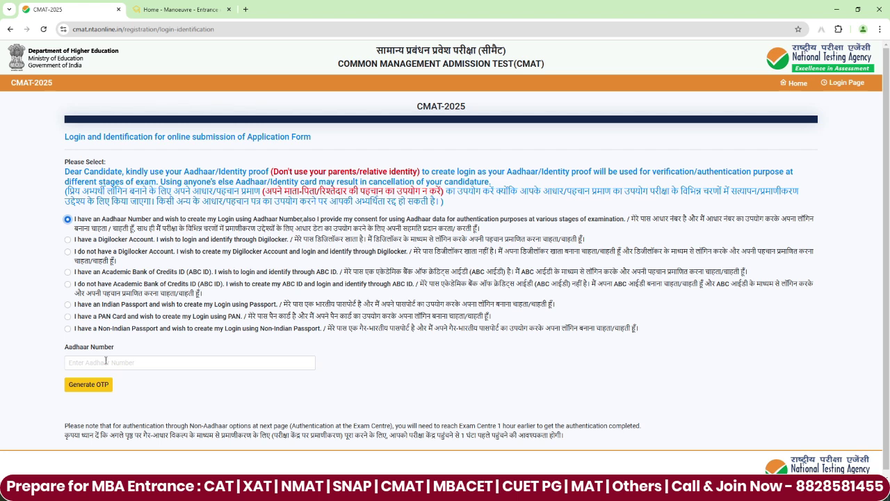
{"action": "left_click", "coordinate": [105, 360]}
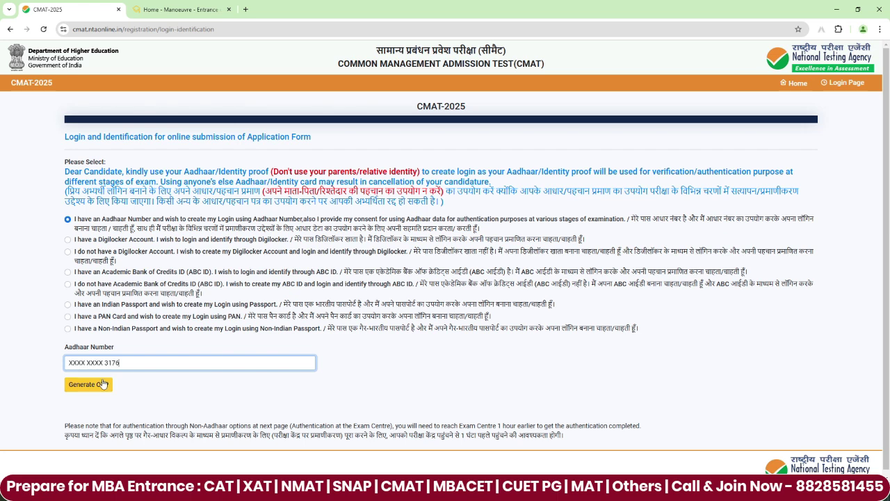
{"action": "left_click", "coordinate": [89, 385]}
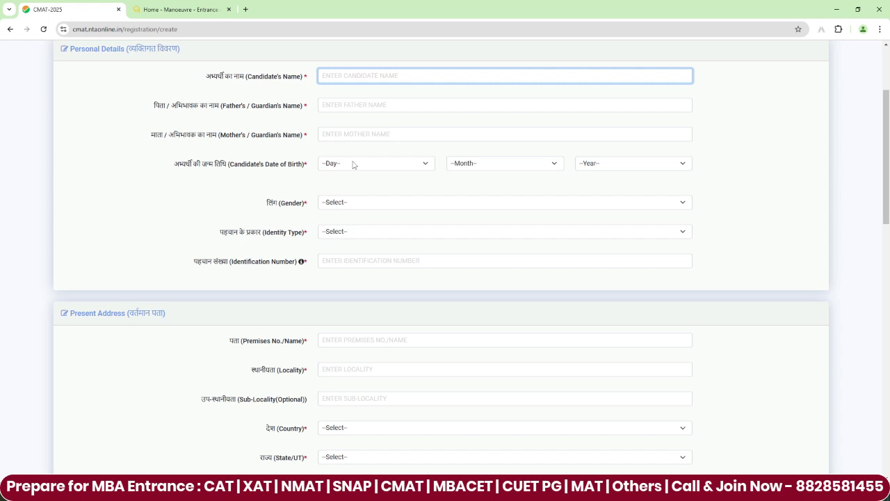
- Enter the candidate's, father's and mother's names
{"action": "key", "text": "Tab"}
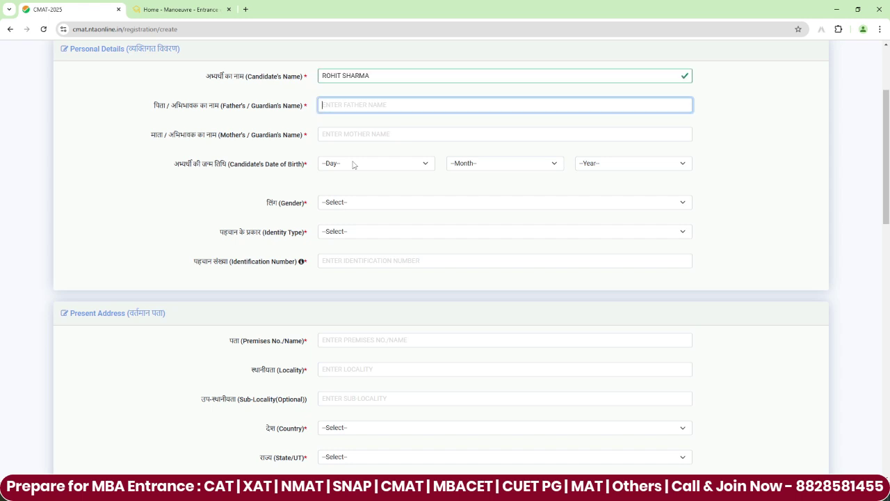
{"action": "key", "text": "Tab"}
{"action": "left_click", "coordinate": [352, 164]}
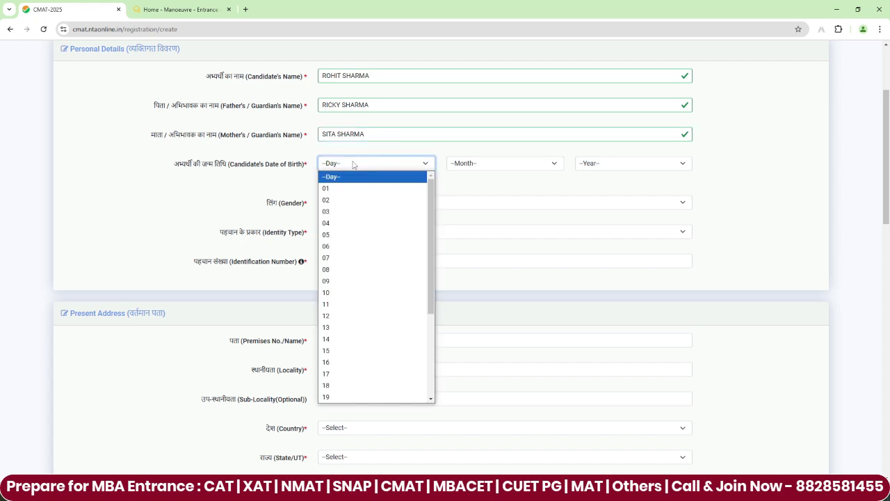
{"action": "left_click", "coordinate": [353, 201]}
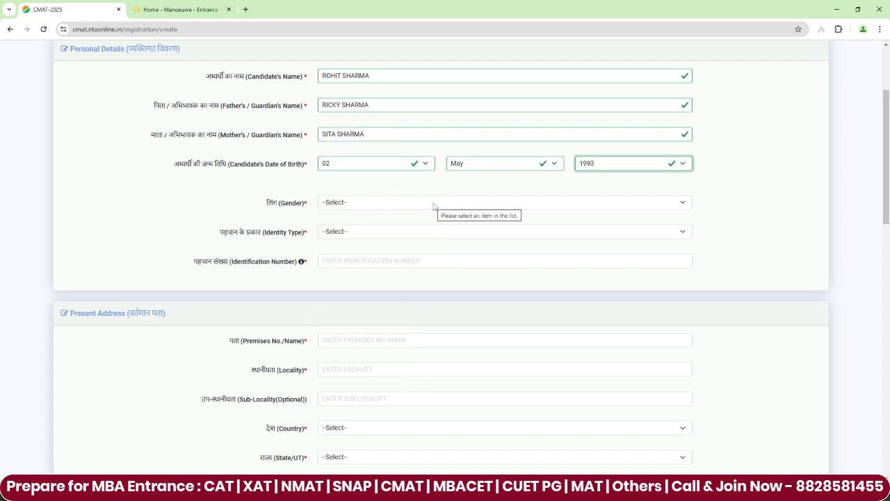
{"action": "left_click", "coordinate": [433, 203]}
{"action": "left_click", "coordinate": [407, 227]}
{"action": "left_click", "coordinate": [407, 235]}
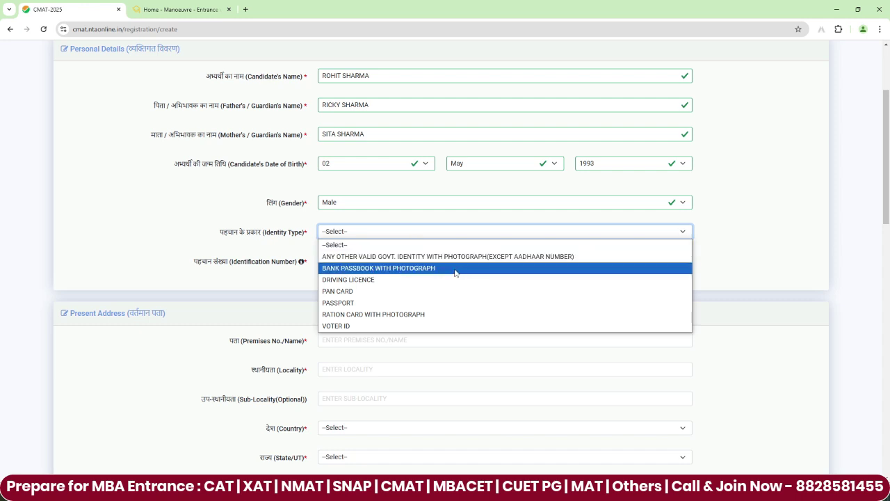
{"action": "left_click", "coordinate": [424, 292]}
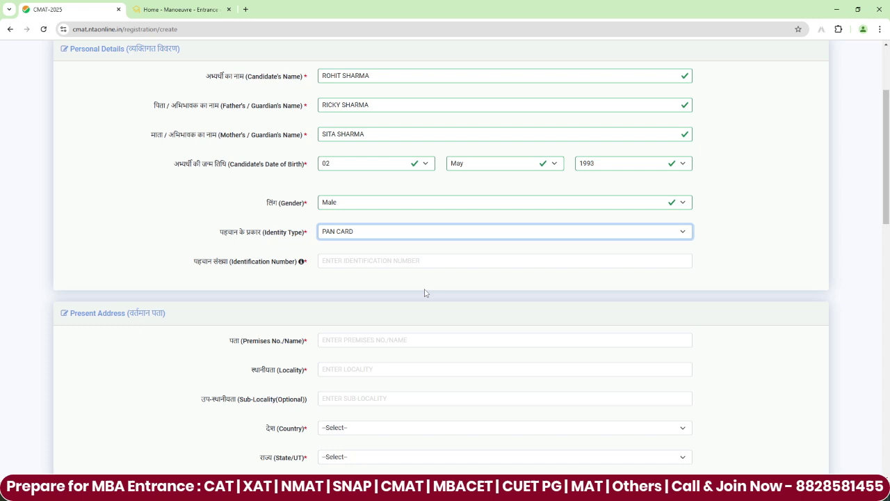
{"action": "left_click", "coordinate": [355, 257]}
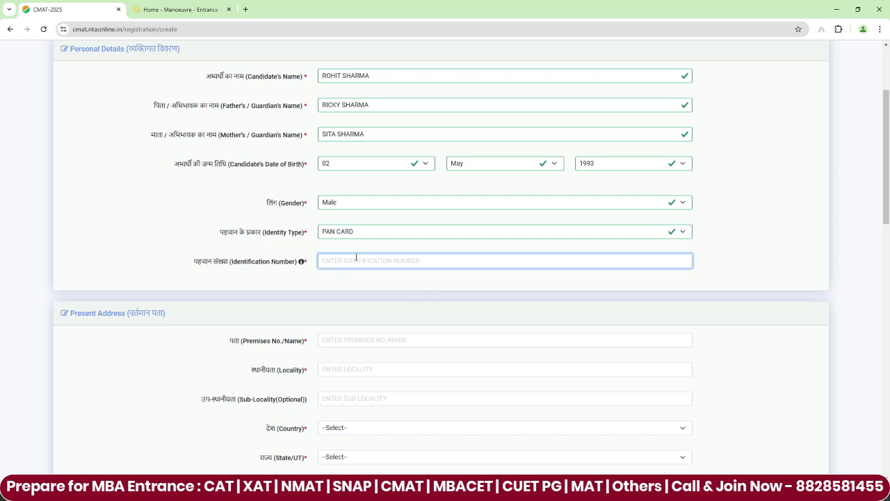
- Enter the premises and locality of the present address
{"action": "scroll", "coordinate": [355, 257], "scroll_direction": "down", "scroll_amount": 3}
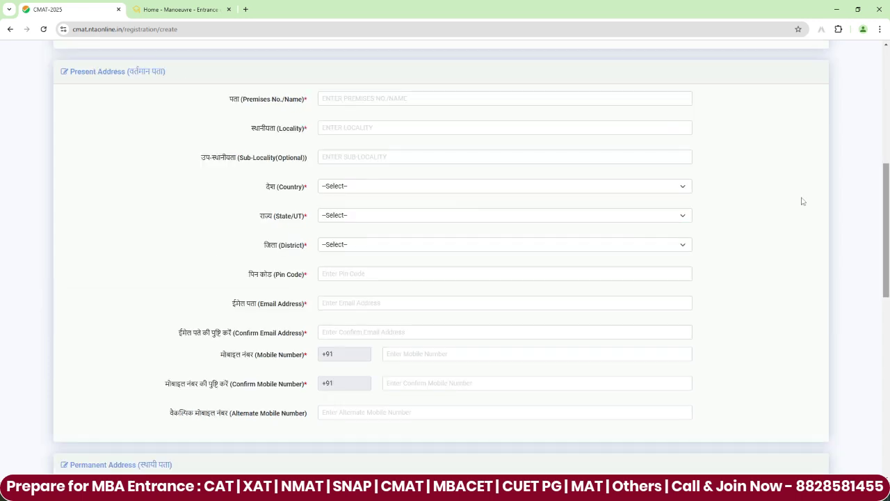
{"action": "left_click", "coordinate": [354, 100]}
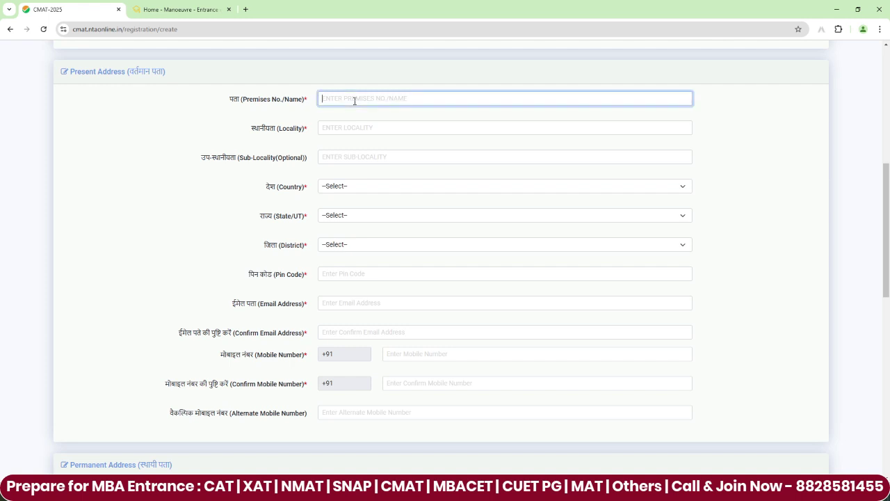
{"action": "left_click", "coordinate": [389, 130]}
{"action": "type", "text": "VASAI"}
{"action": "left_click", "coordinate": [335, 159]}
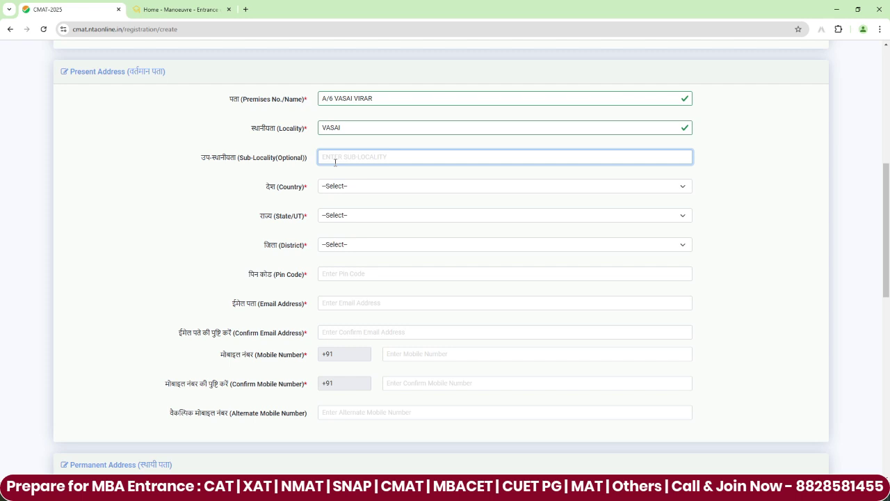
- Set country INDIA, state MAHARASHTRA, district Palghar, and enter the pin code
{"action": "left_click", "coordinate": [355, 186]}
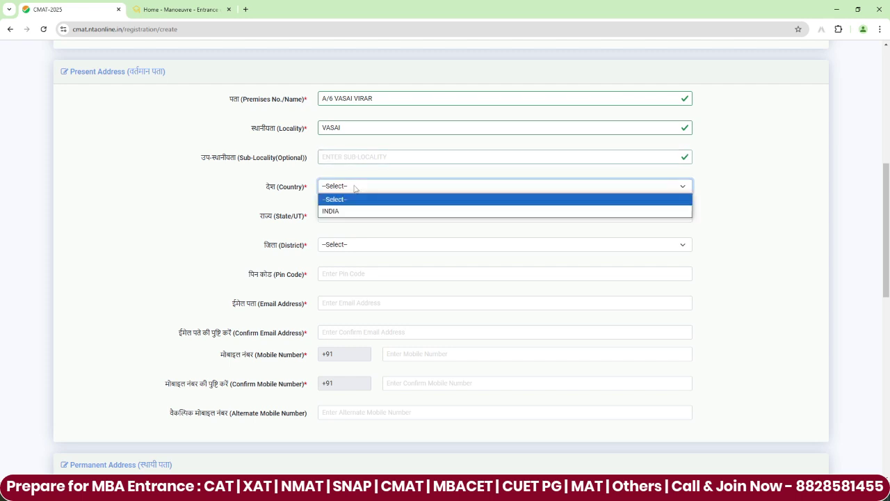
{"action": "left_click", "coordinate": [367, 211]}
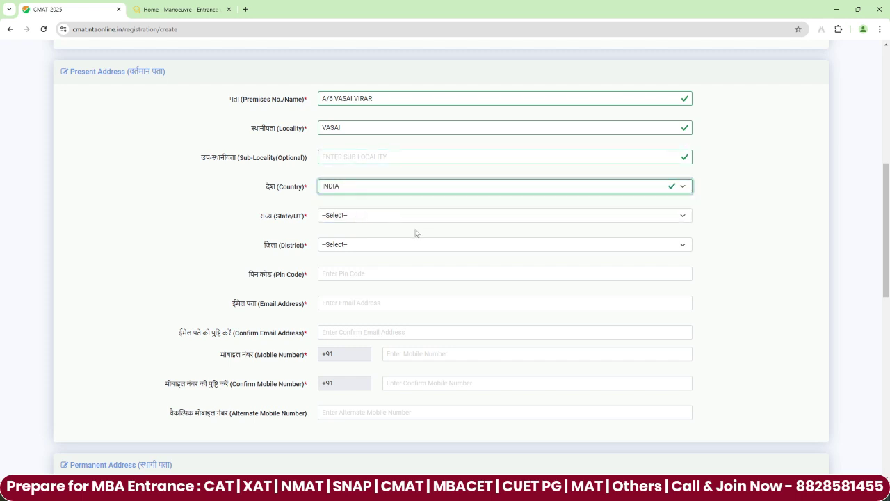
{"action": "left_click", "coordinate": [395, 217]}
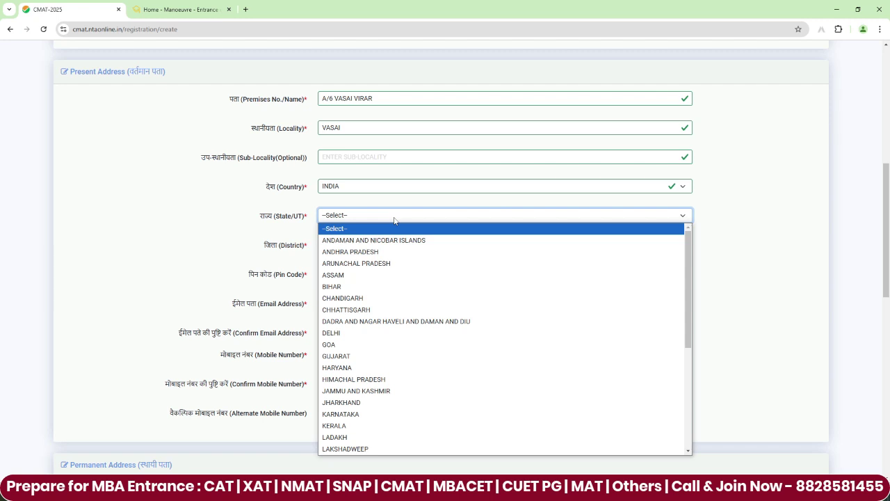
{"action": "type", "text": "mah"}
{"action": "key", "text": "Return"}
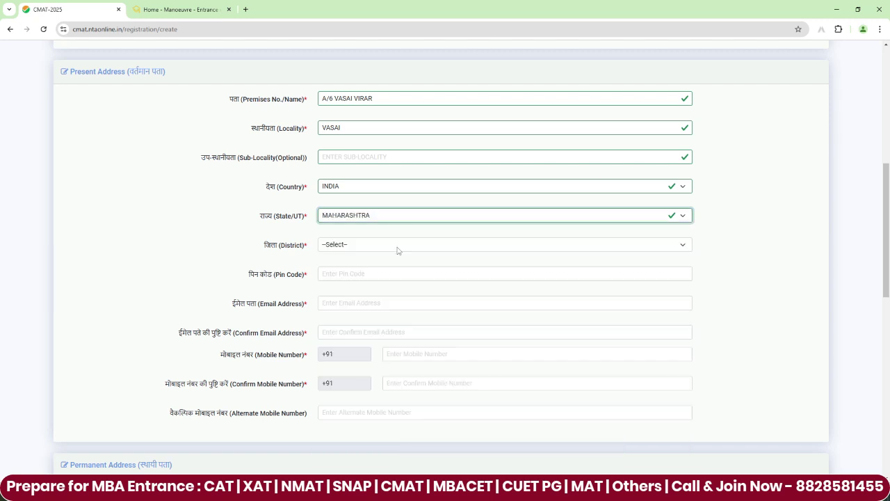
{"action": "left_click", "coordinate": [398, 247]}
{"action": "type", "text": "pal"}
{"action": "key", "text": "Return"}
{"action": "left_click", "coordinate": [396, 278]}
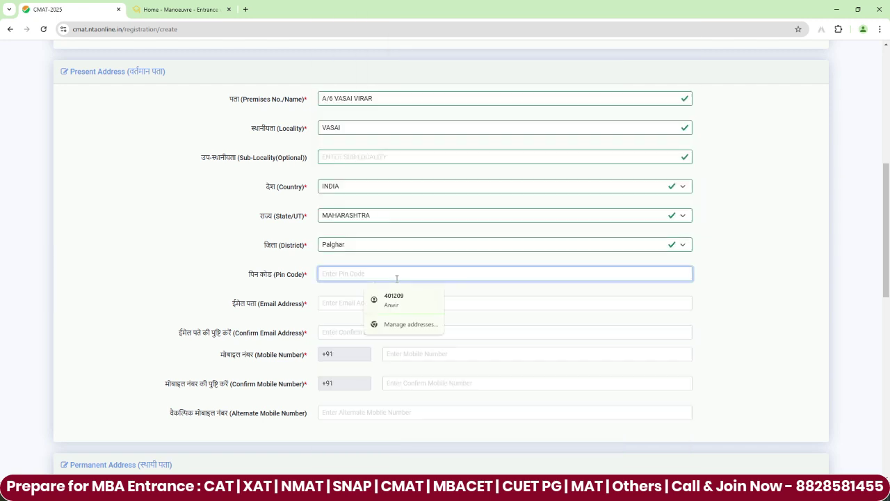
{"action": "type", "text": "401209"}
{"action": "key", "text": "Tab"}
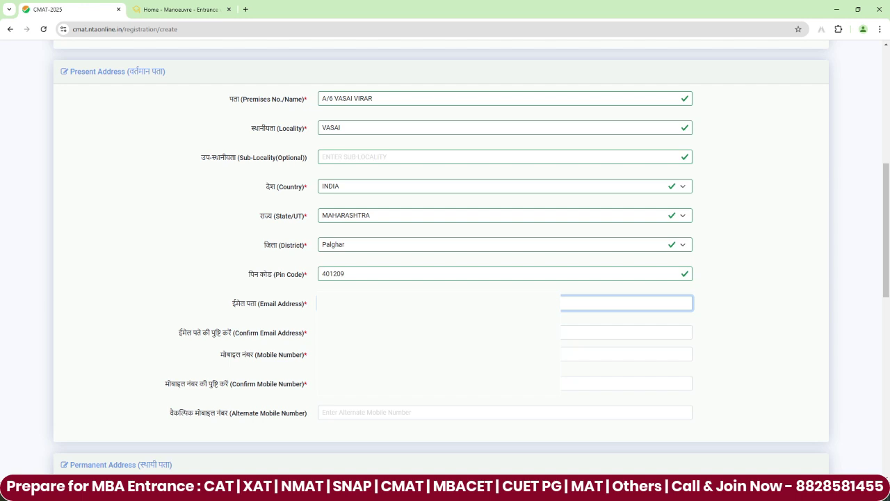
- Enter and confirm the e-mail address and mobile number
{"action": "key", "text": "Tab"}
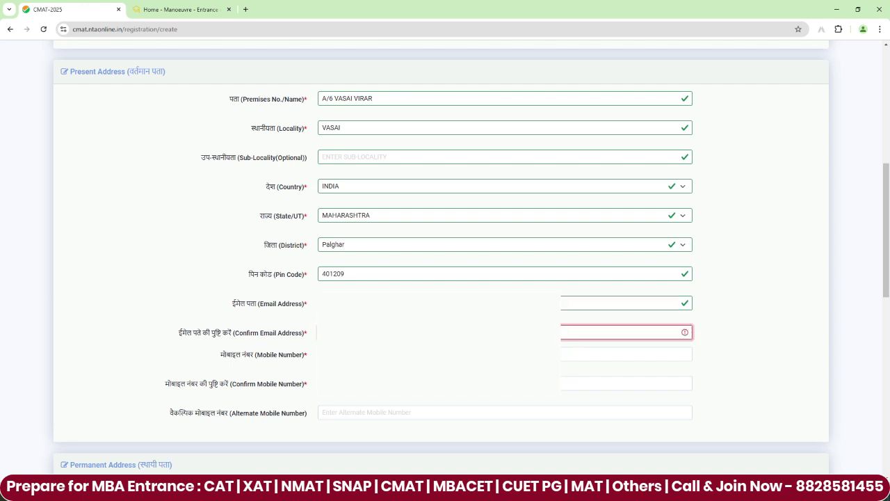
{"action": "key", "text": "Tab"}
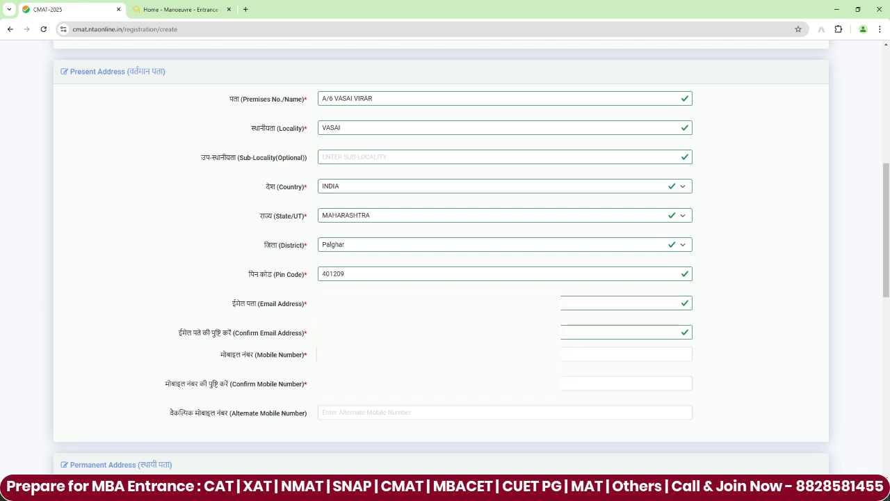
{"action": "left_click", "coordinate": [438, 355]}
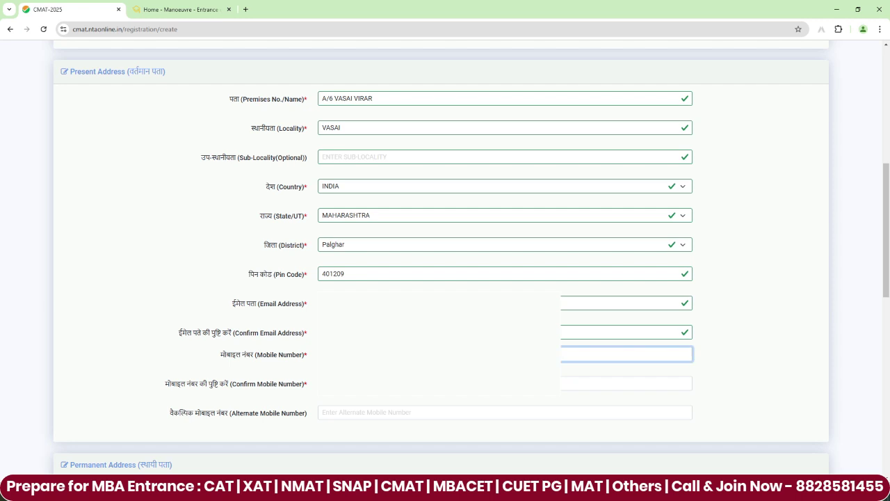
{"action": "type", "text": "9"}
{"action": "key", "text": "Tab"}
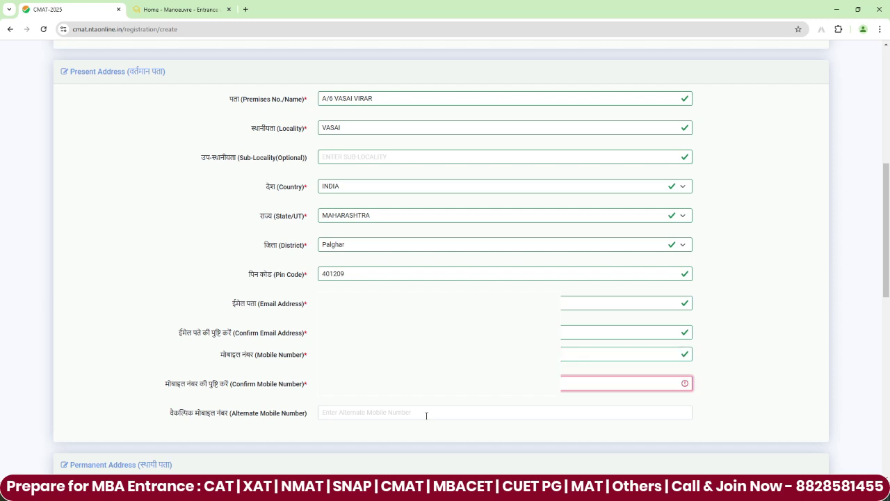
{"action": "left_click", "coordinate": [426, 416]}
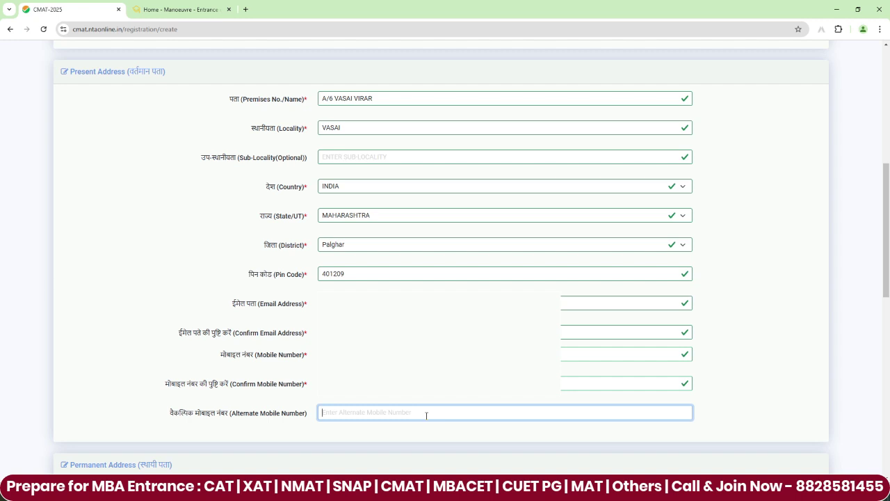
- Copy the present address to the permanent address and enter and confirm the account password
{"action": "scroll", "coordinate": [91, 110], "scroll_direction": "down", "scroll_amount": 5}
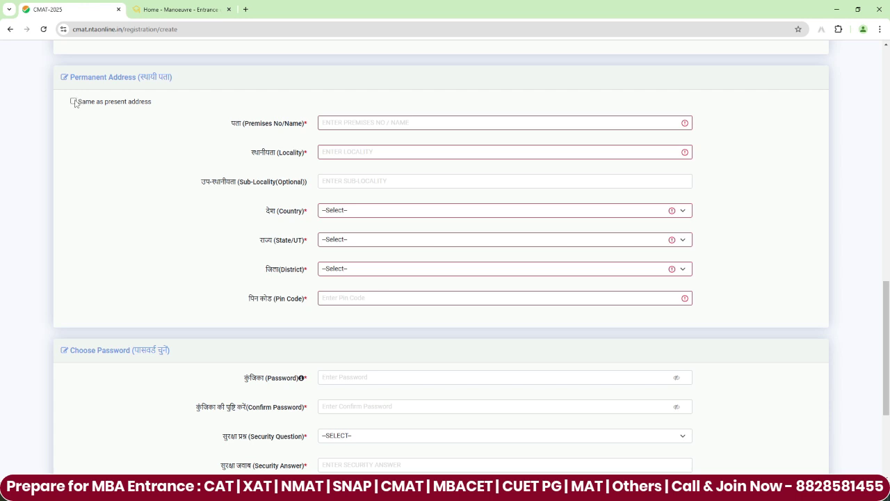
{"action": "left_click", "coordinate": [73, 101]}
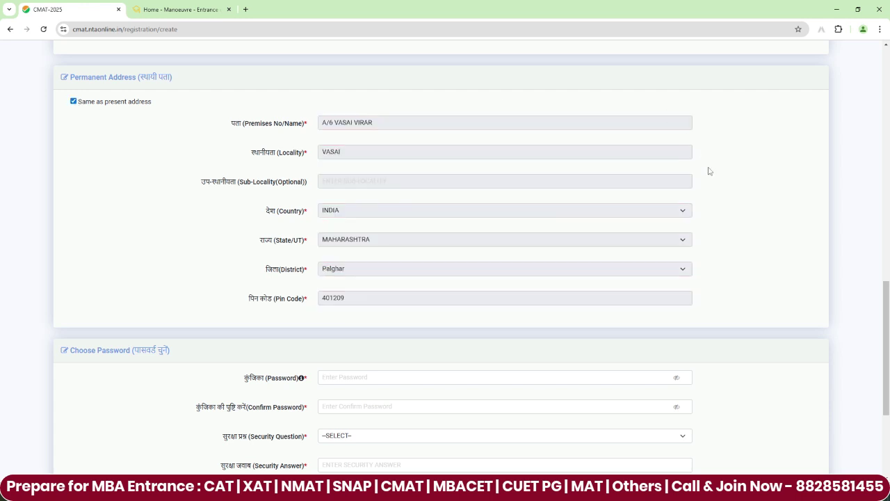
{"action": "scroll", "coordinate": [837, 226], "scroll_direction": "down", "scroll_amount": 2}
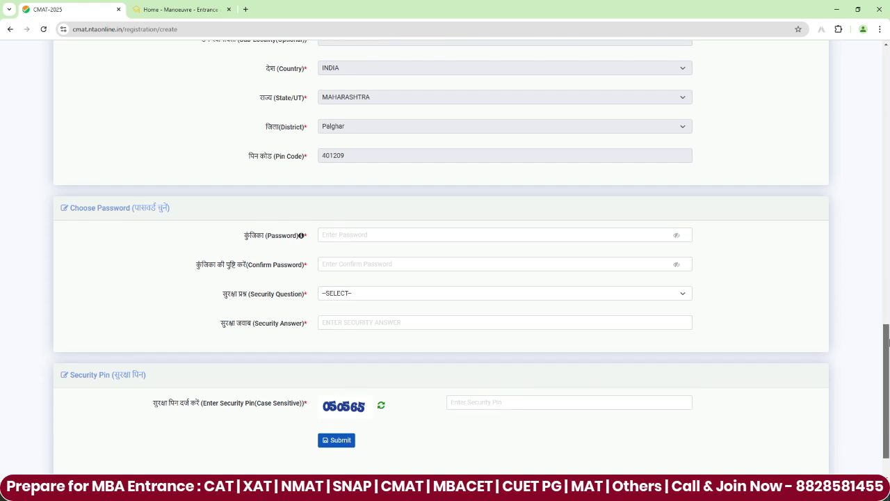
{"action": "mouse_move", "coordinate": [369, 240]}
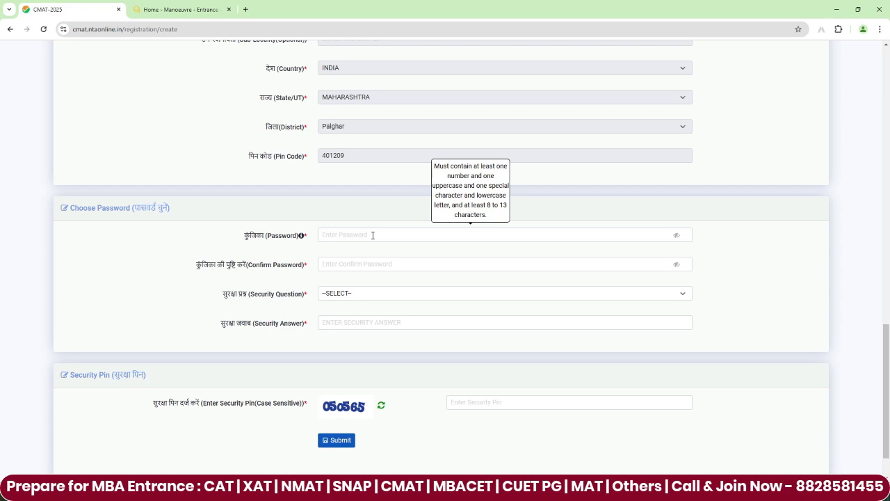
{"action": "left_click", "coordinate": [373, 235]}
{"action": "key", "text": "ctrl+v"}
{"action": "left_click", "coordinate": [377, 265]}
{"action": "key", "text": "ctrl+v"}
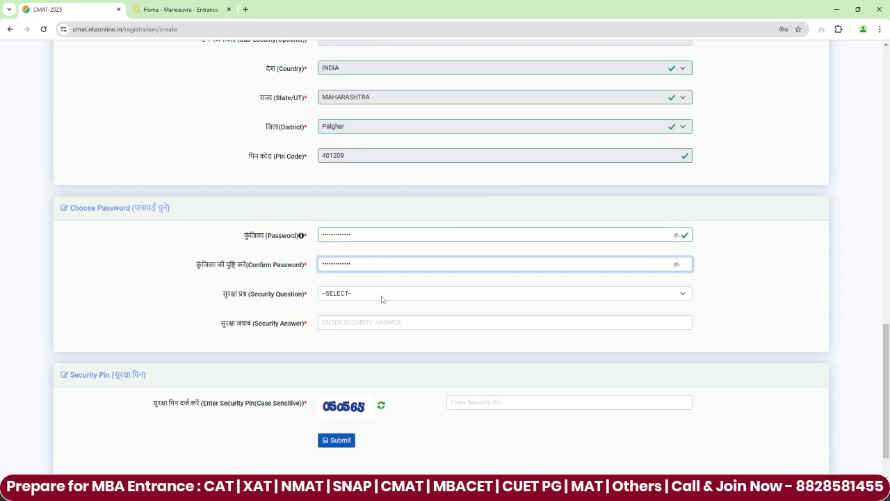
- Choose the birth-city security question, enter its answer and the security pin, and submit
{"action": "left_click", "coordinate": [382, 293]}
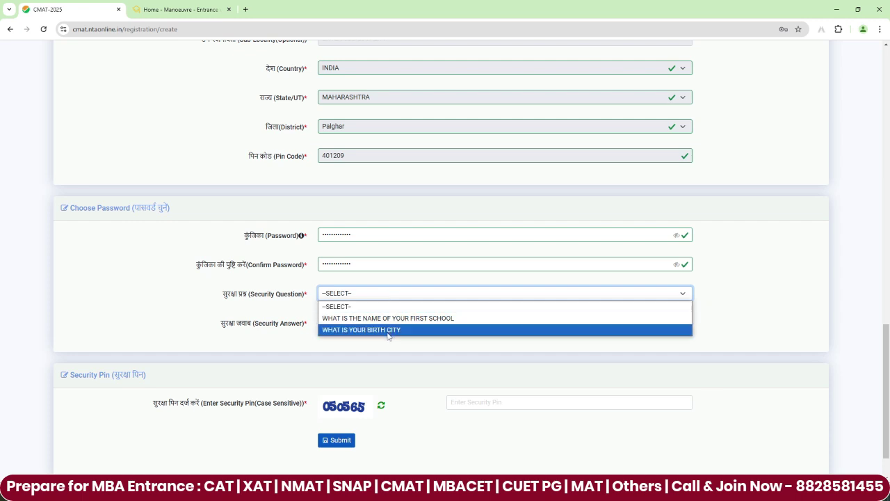
{"action": "left_click", "coordinate": [388, 331]}
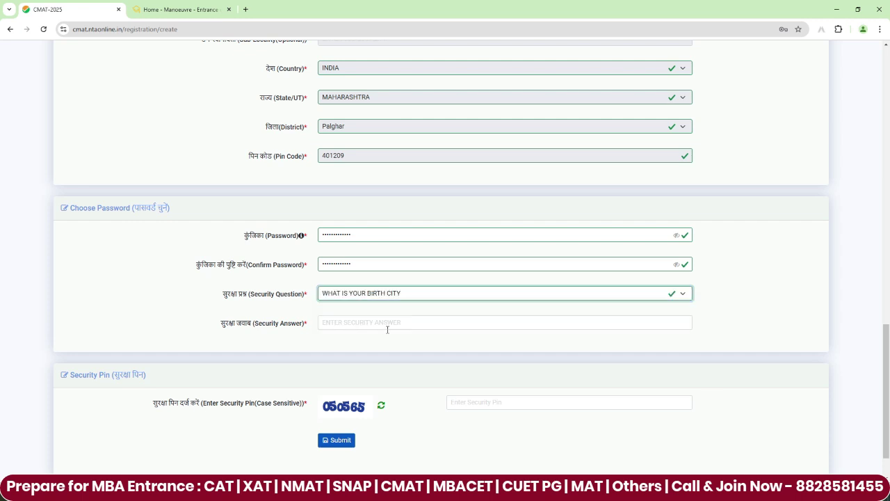
{"action": "left_click", "coordinate": [391, 322]}
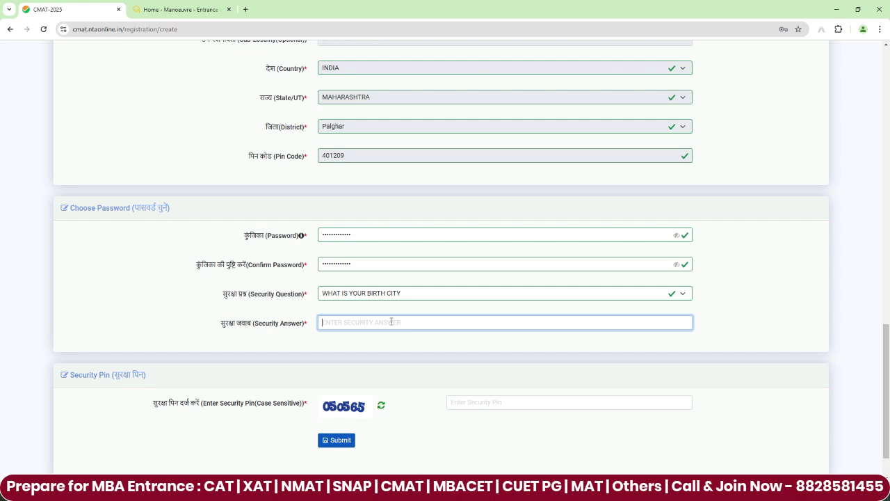
{"action": "scroll", "coordinate": [417, 361], "scroll_direction": "down", "scroll_amount": 1}
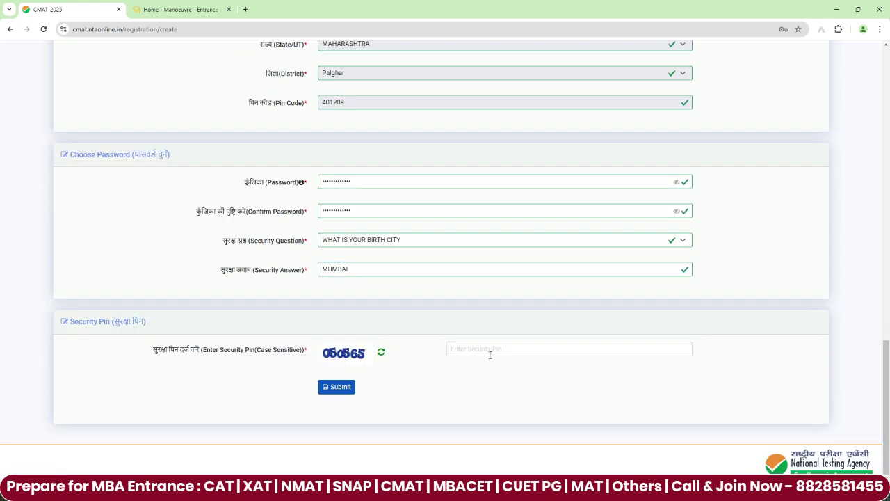
{"action": "left_click", "coordinate": [492, 352]}
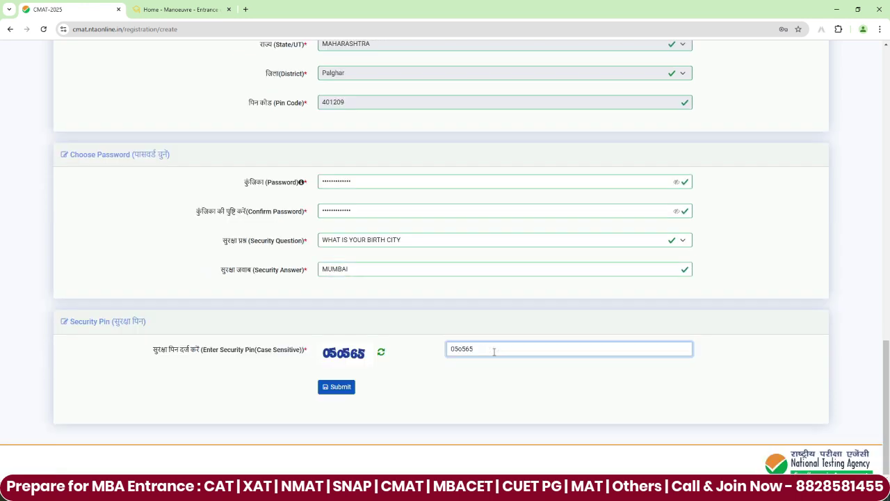
{"action": "left_click", "coordinate": [335, 388]}
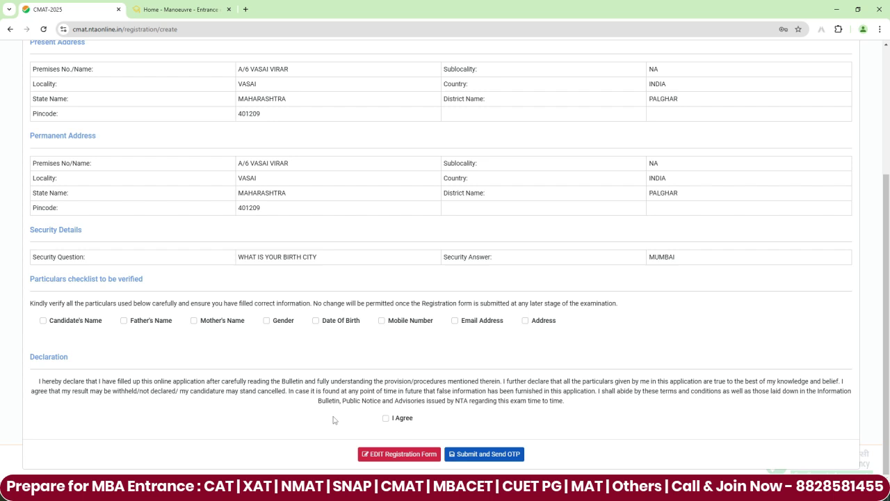
- Agree to the declaration and mark all eight particulars, from names to address, as verified
{"action": "left_click", "coordinate": [386, 418]}
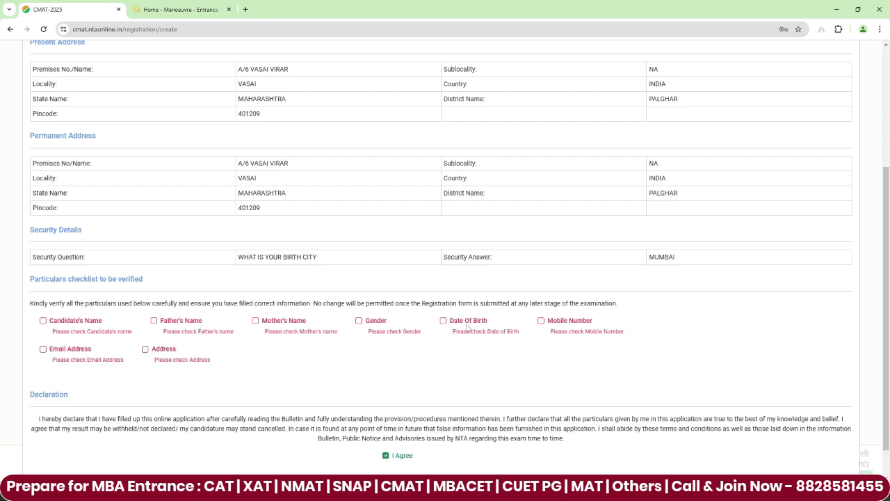
{"action": "left_click", "coordinate": [42, 320]}
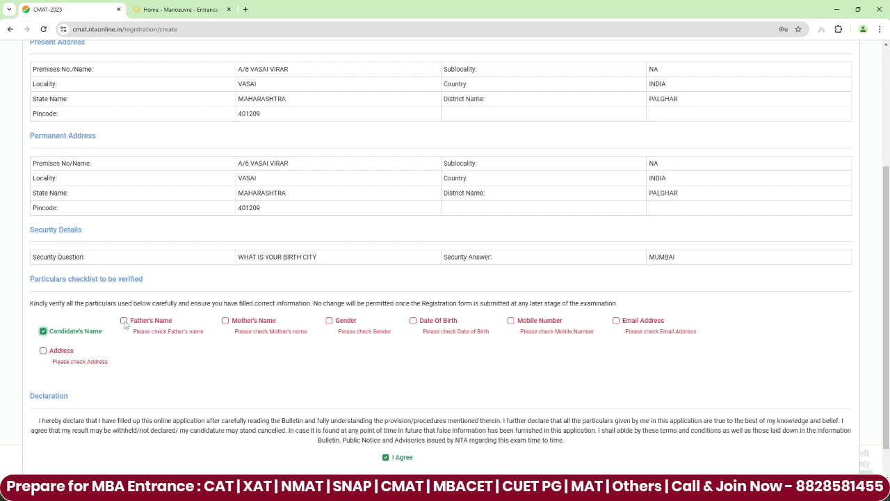
{"action": "left_click", "coordinate": [123, 320]}
{"action": "left_click", "coordinate": [192, 320]}
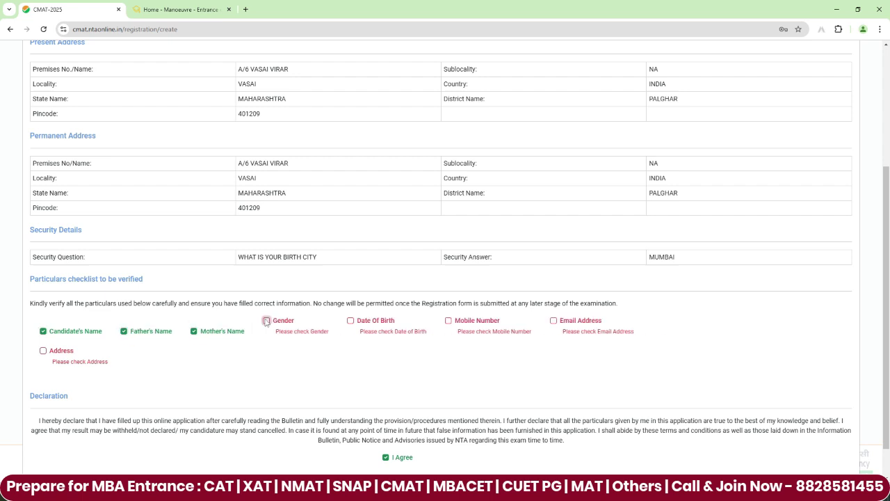
{"action": "left_click", "coordinate": [266, 321]}
{"action": "left_click", "coordinate": [315, 319]}
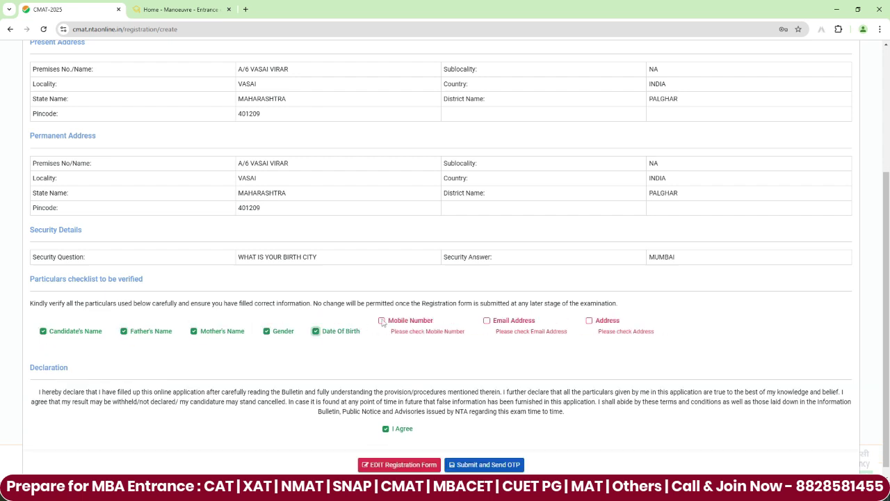
{"action": "left_click", "coordinate": [382, 321]}
{"action": "left_click", "coordinate": [453, 321]}
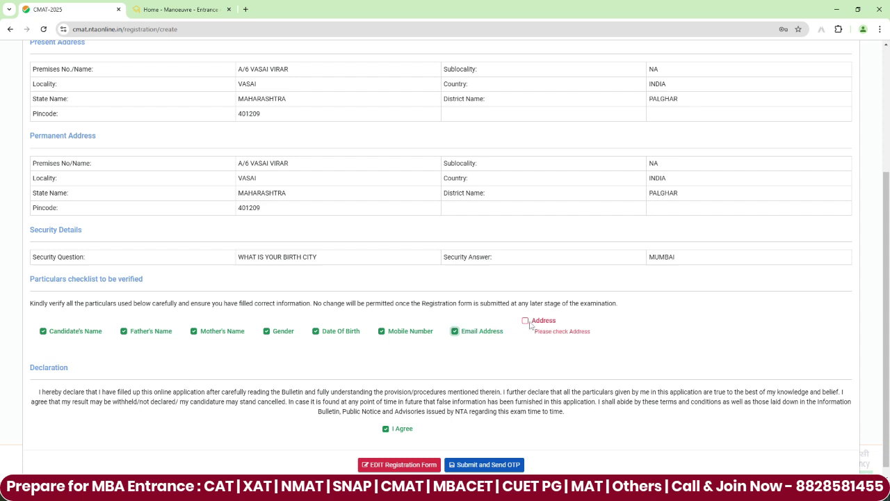
{"action": "left_click", "coordinate": [525, 321]}
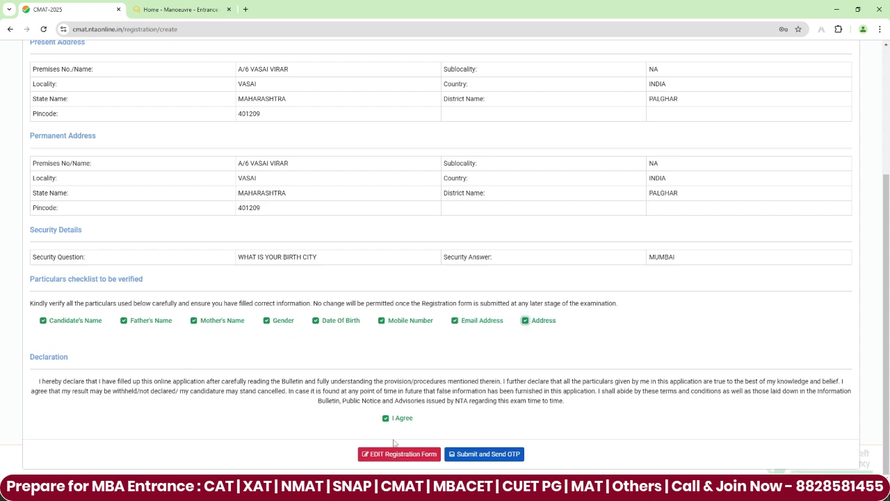
- Submit the registration and verify it with the emailed OTP and security pin
{"action": "left_click", "coordinate": [495, 454]}
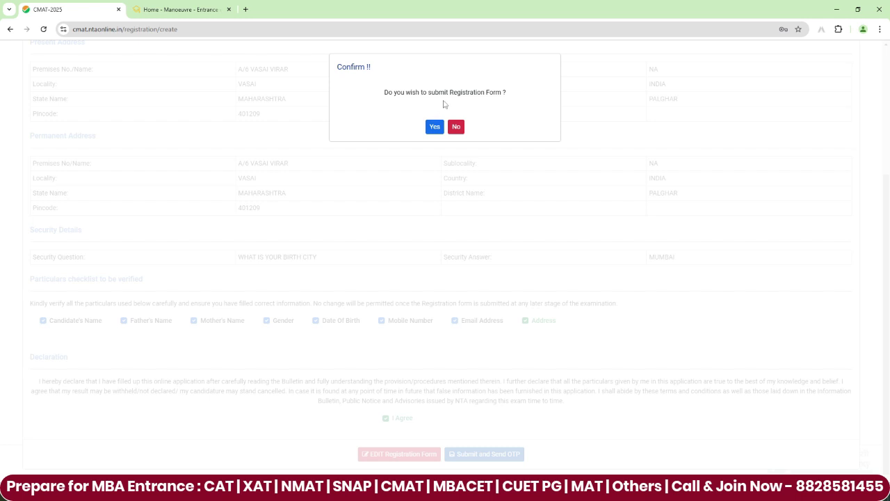
{"action": "left_click", "coordinate": [434, 128]}
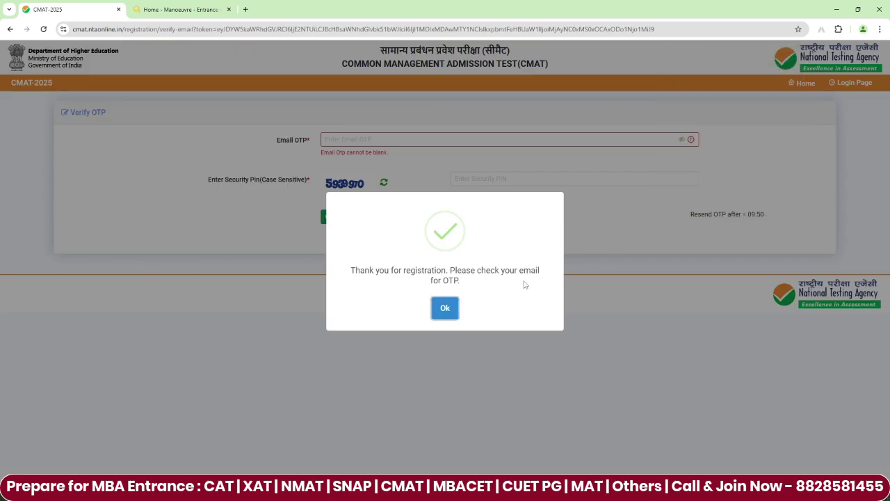
{"action": "left_click", "coordinate": [445, 309]}
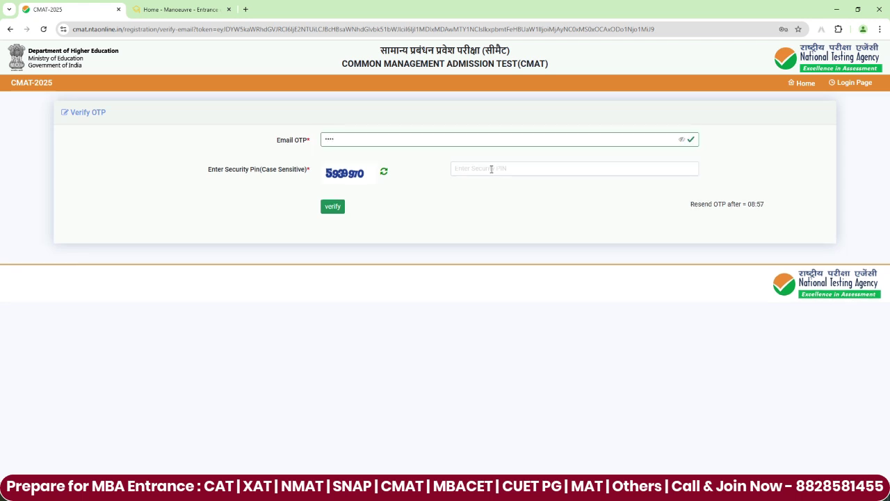
{"action": "left_click", "coordinate": [491, 169]}
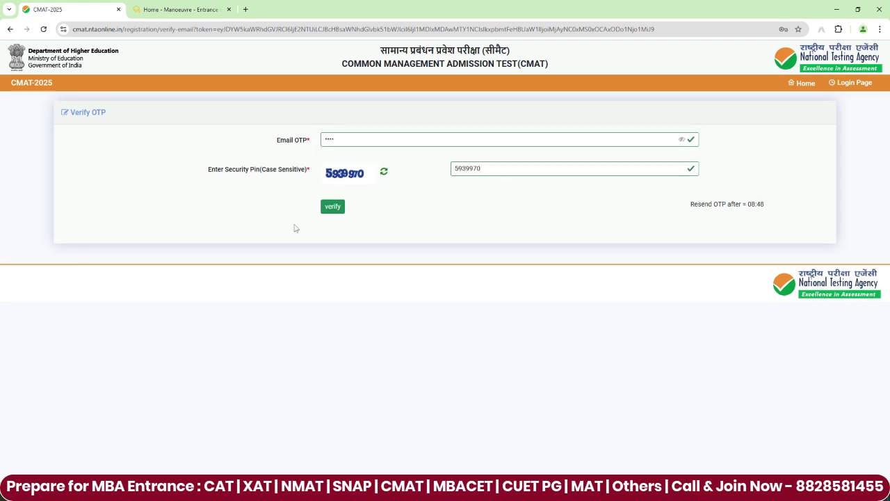
{"action": "left_click", "coordinate": [332, 207]}
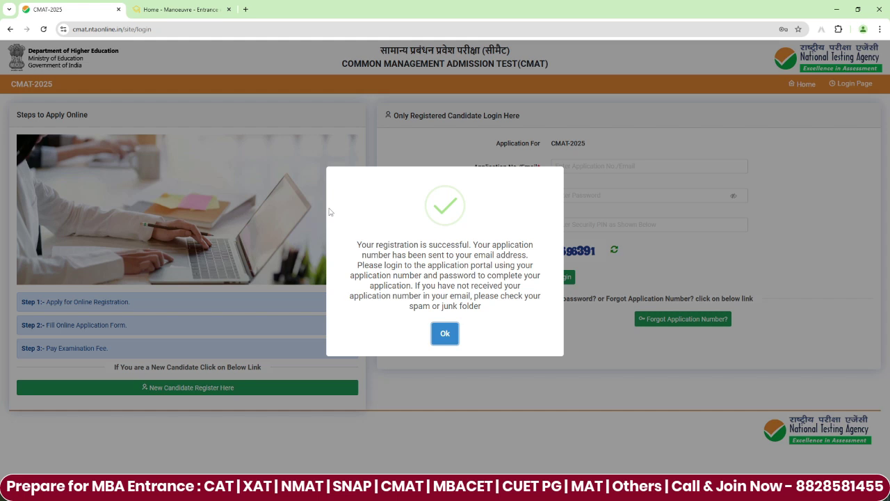
- Log in with the application number and password and view the Application Status page
{"action": "left_click", "coordinate": [445, 333]}
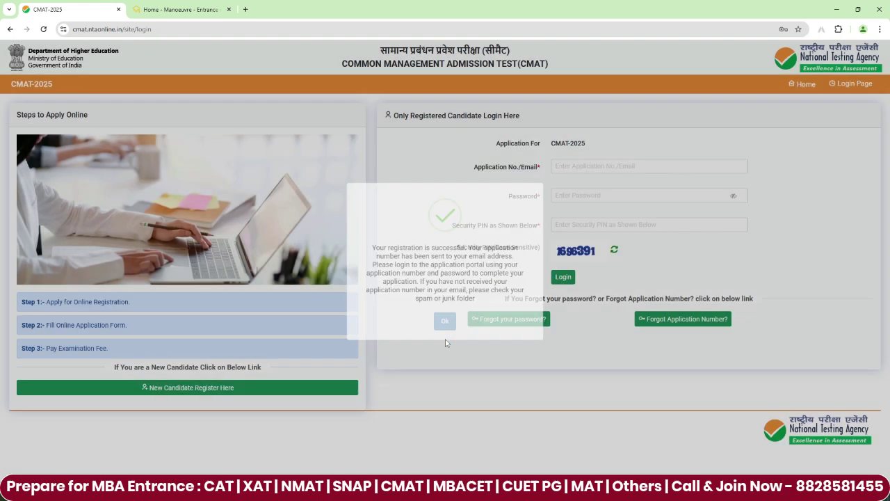
{"action": "left_click", "coordinate": [596, 164]}
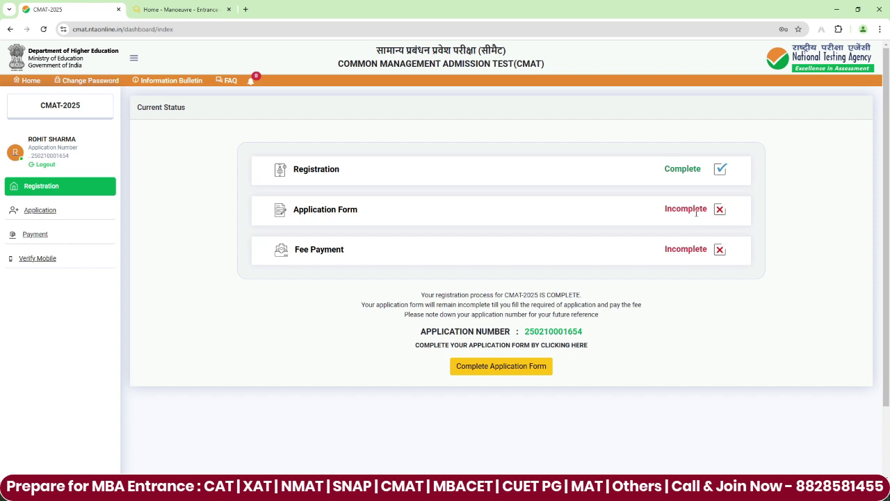
{"action": "left_click", "coordinate": [35, 214]}
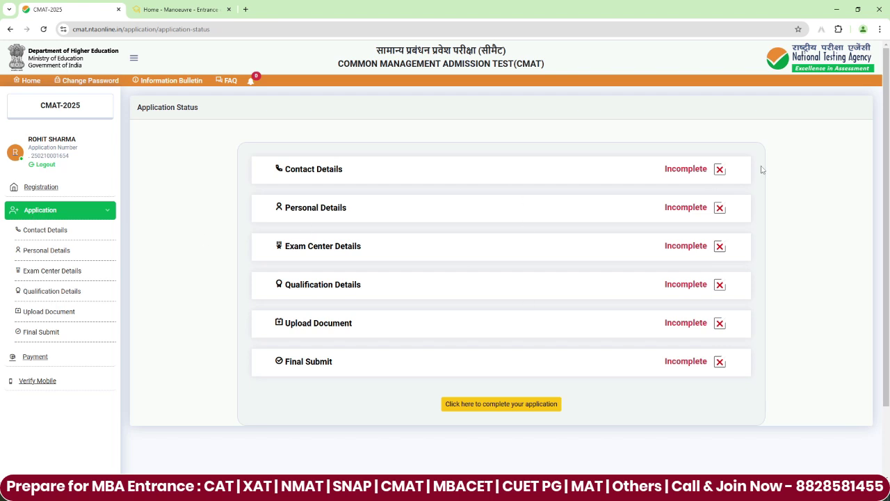
- Agree to the Contact Details declaration and save it to continue to Personal Details
{"action": "left_click", "coordinate": [32, 230]}
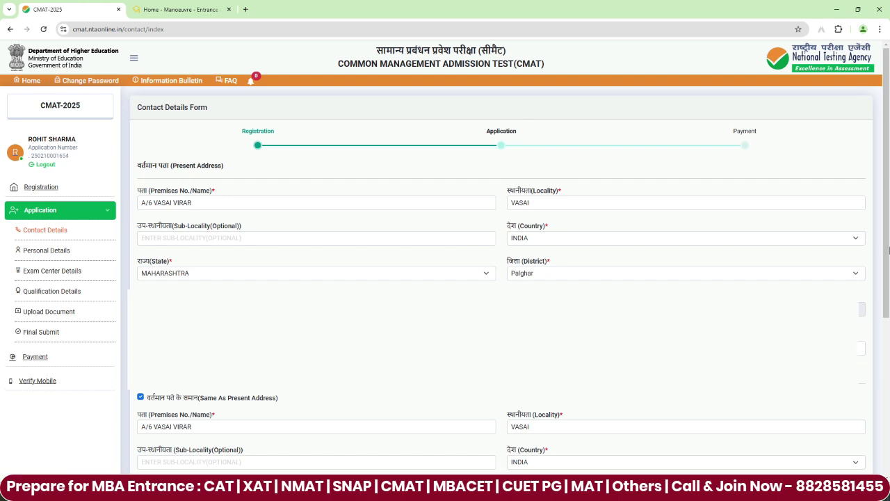
{"action": "left_click_drag", "start_coordinate": [888, 187], "coordinate": [888, 347]}
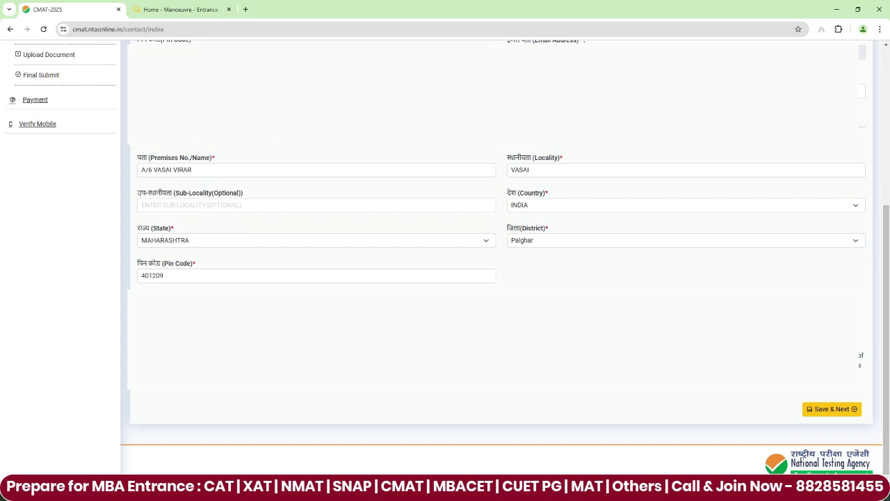
{"action": "left_click", "coordinate": [141, 338]}
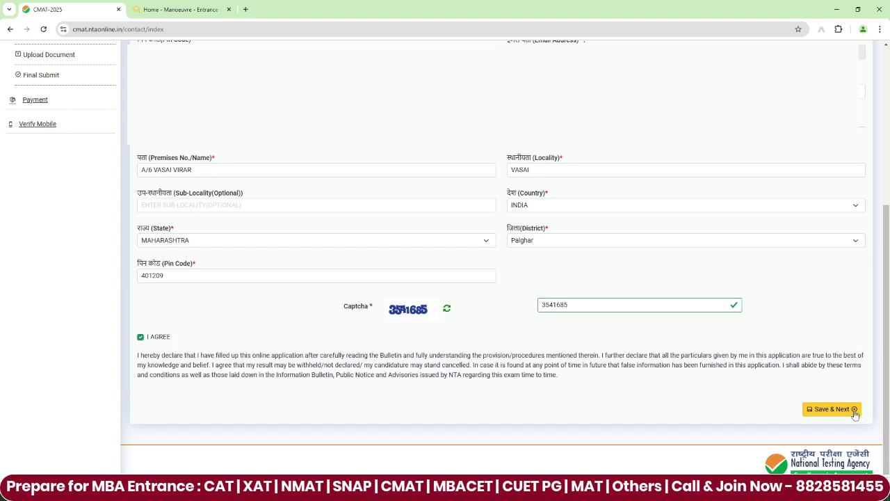
{"action": "left_click", "coordinate": [827, 409]}
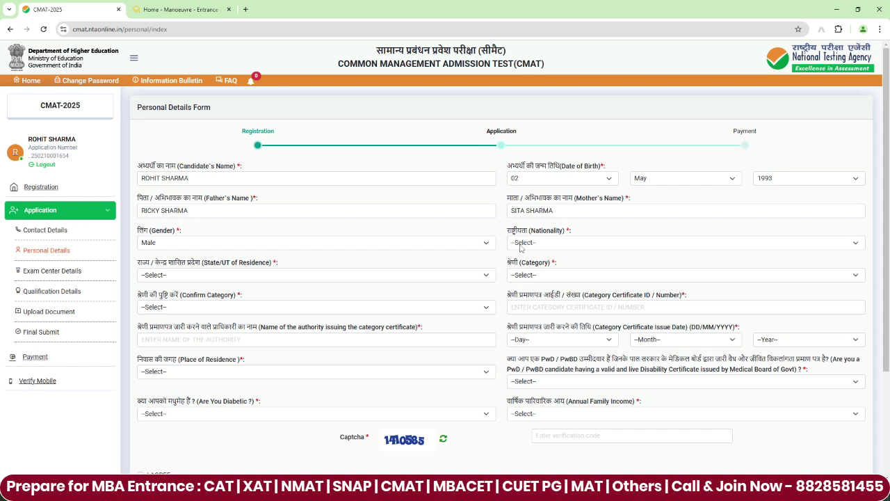
- Set nationality INDIAN, state MAHARASHTRA, category GENERAL (confirmed) and place of residence URBAN
{"action": "left_click", "coordinate": [555, 245]}
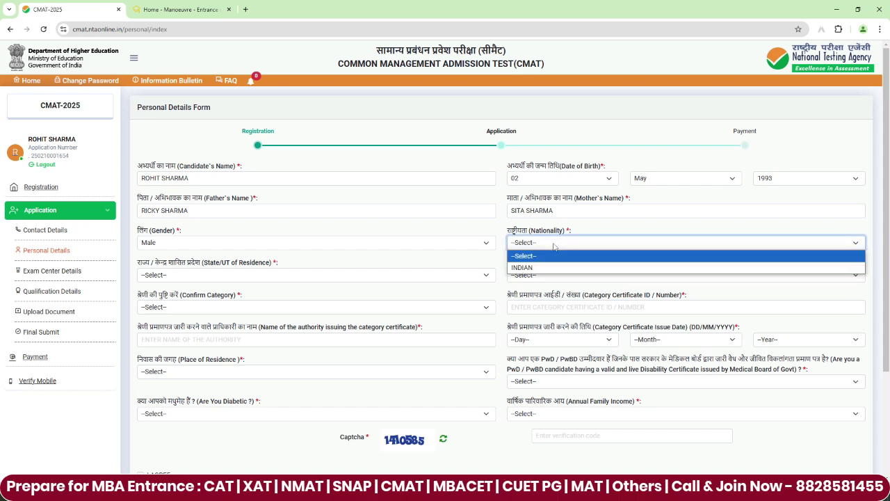
{"action": "left_click", "coordinate": [554, 267]}
{"action": "left_click", "coordinate": [197, 276]}
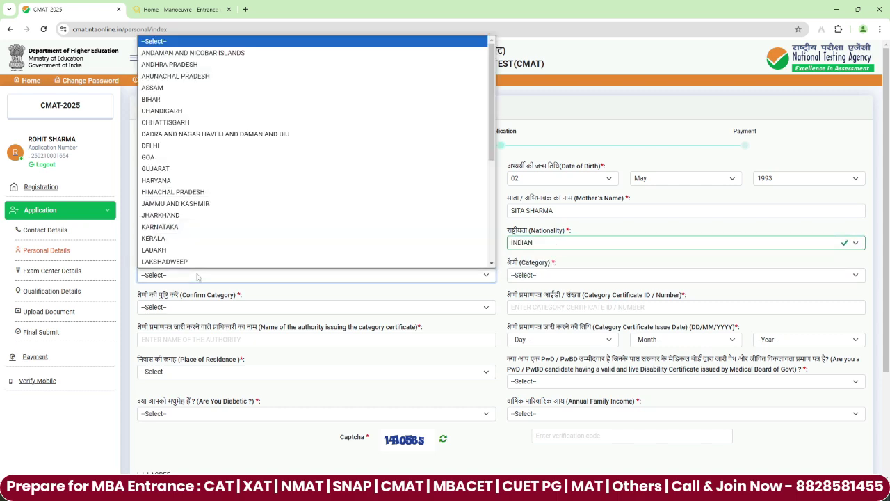
{"action": "scroll", "coordinate": [197, 258], "scroll_direction": "down", "scroll_amount": 1}
{"action": "left_click", "coordinate": [197, 261]}
{"action": "left_click", "coordinate": [554, 275]}
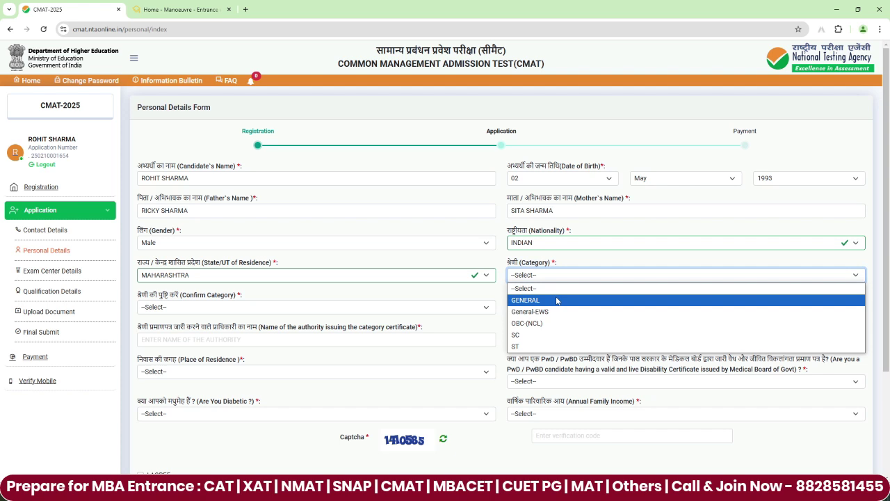
{"action": "left_click", "coordinate": [556, 300]}
{"action": "left_click", "coordinate": [299, 306]}
{"action": "left_click", "coordinate": [275, 333]}
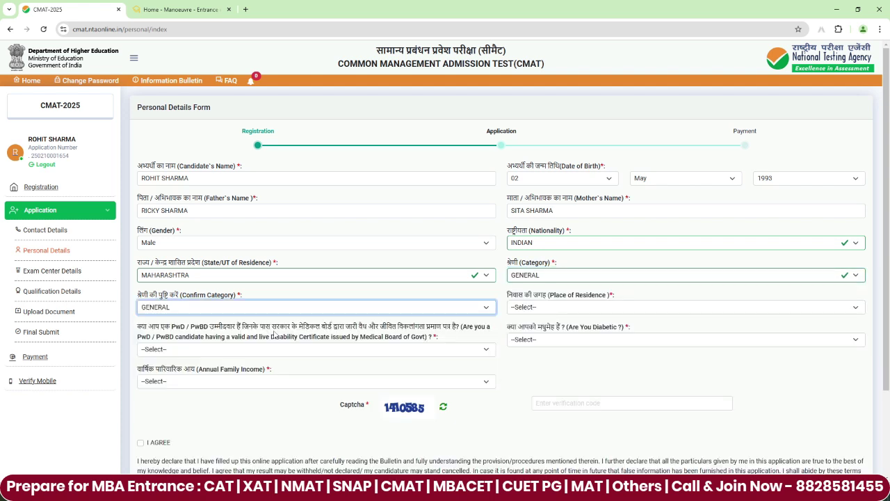
{"action": "left_click", "coordinate": [535, 307]}
{"action": "left_click", "coordinate": [581, 369]}
{"action": "left_click", "coordinate": [584, 310]}
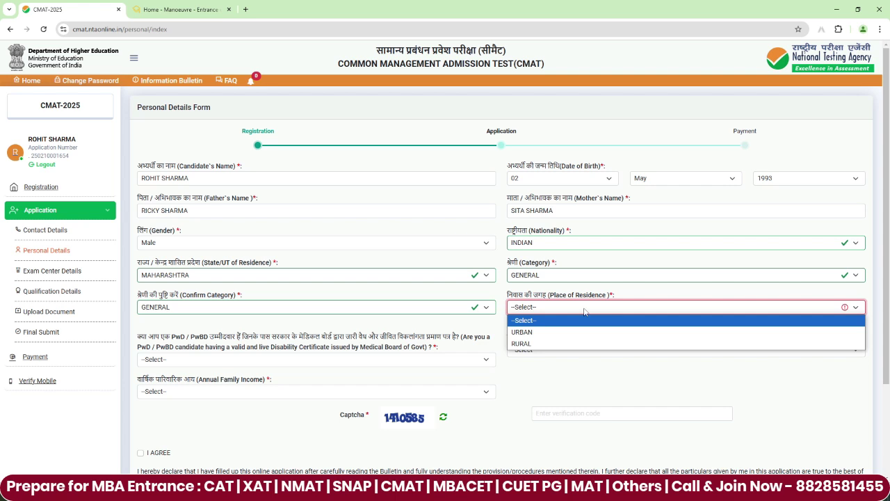
{"action": "left_click", "coordinate": [577, 332]}
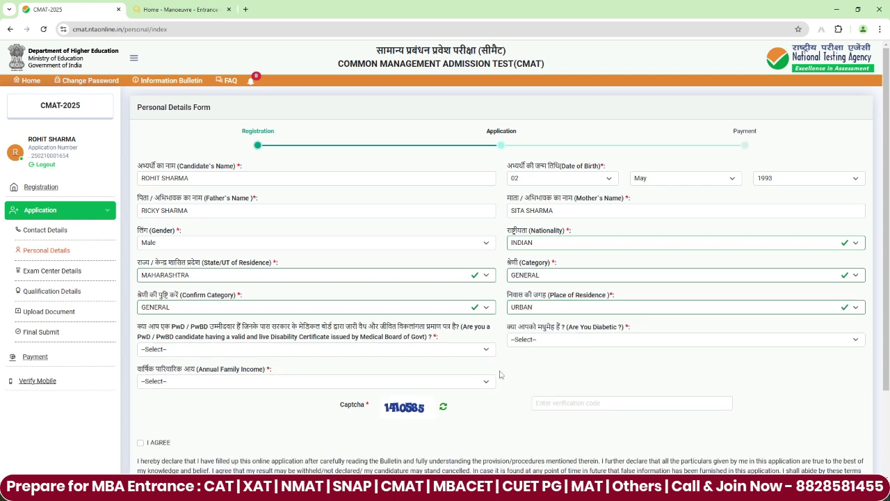
- Mark not PwD and not diabetic, choose income 200001 - 300000, enter the captcha, agree and save
{"action": "left_click", "coordinate": [268, 349]}
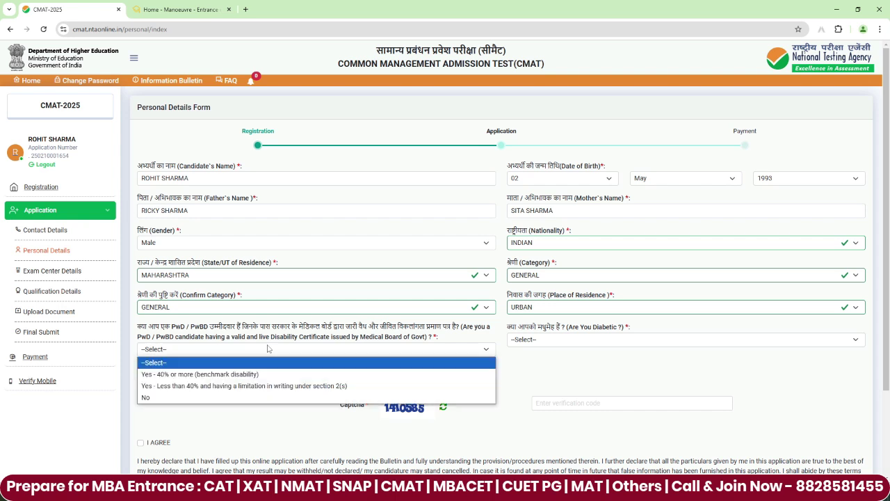
{"action": "left_click", "coordinate": [233, 397]}
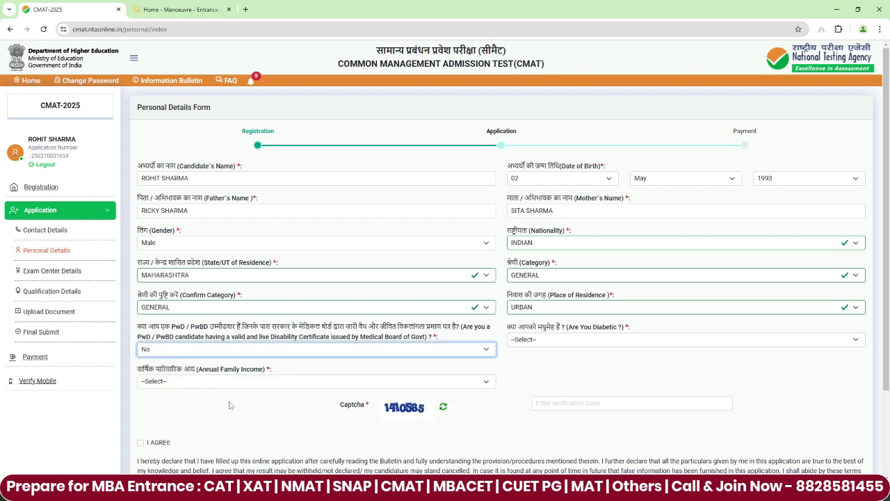
{"action": "left_click", "coordinate": [585, 339]}
{"action": "left_click", "coordinate": [565, 376]}
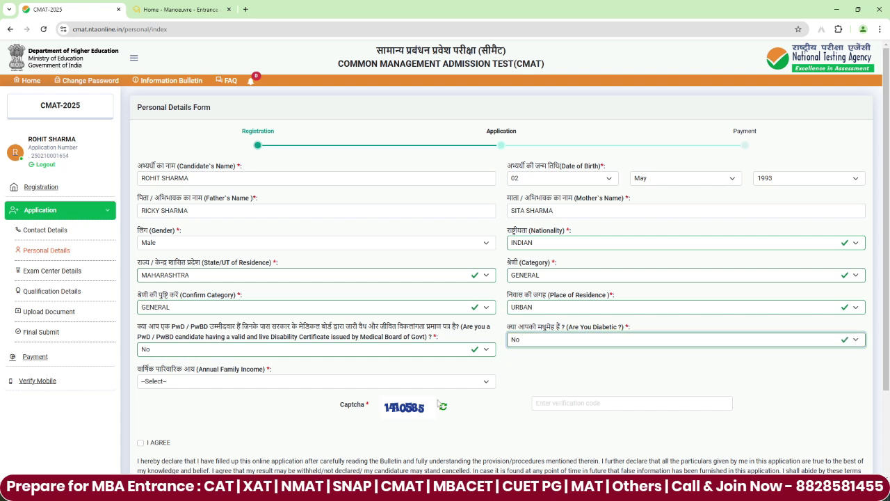
{"action": "left_click", "coordinate": [238, 384]}
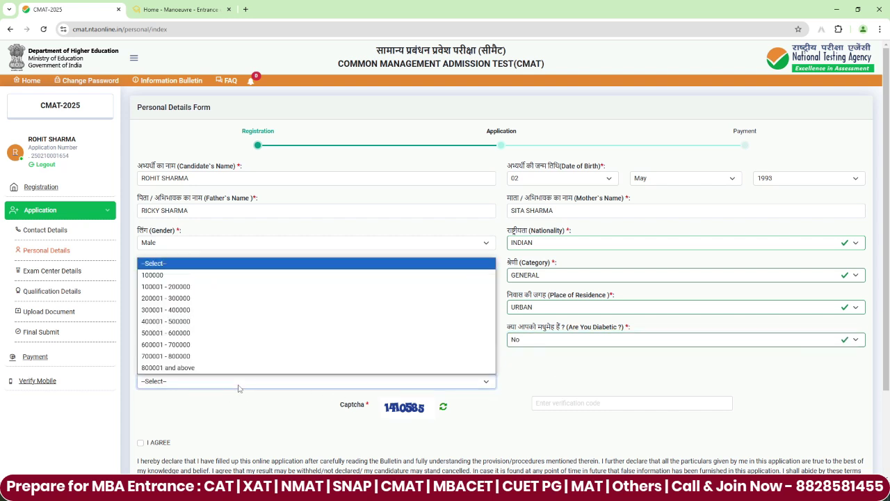
{"action": "left_click", "coordinate": [229, 296]}
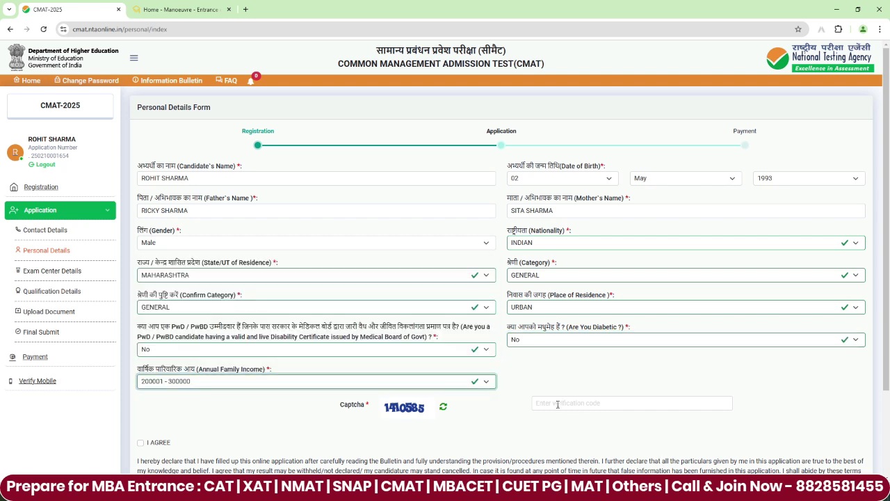
{"action": "left_click", "coordinate": [558, 404]}
{"action": "type", "text": "1410585"}
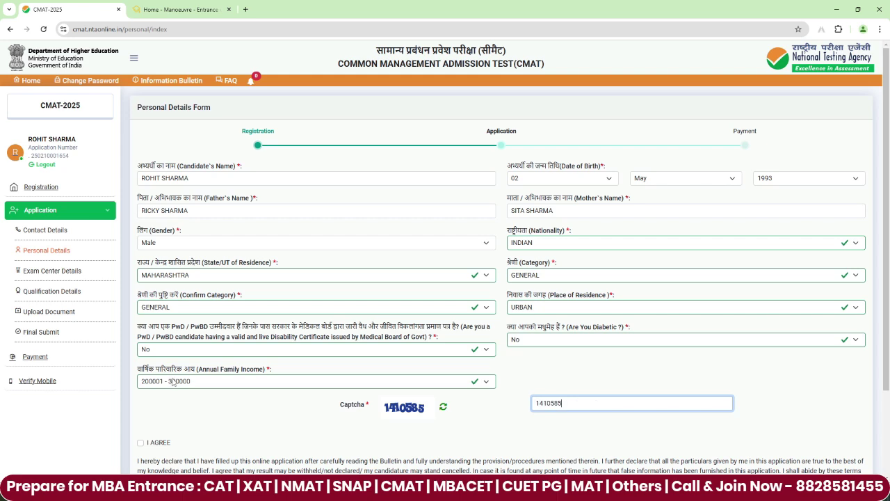
{"action": "left_click", "coordinate": [140, 442]}
{"action": "scroll", "coordinate": [823, 325], "scroll_direction": "down", "scroll_amount": 1}
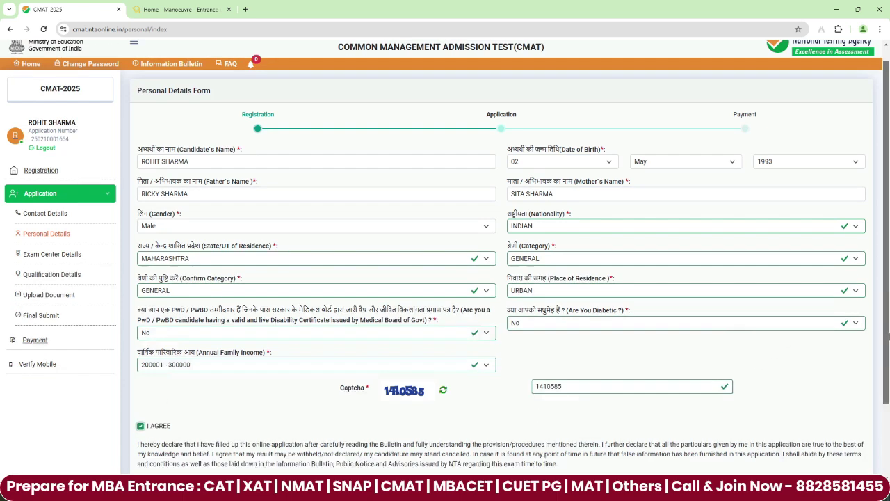
{"action": "left_click", "coordinate": [839, 443]}
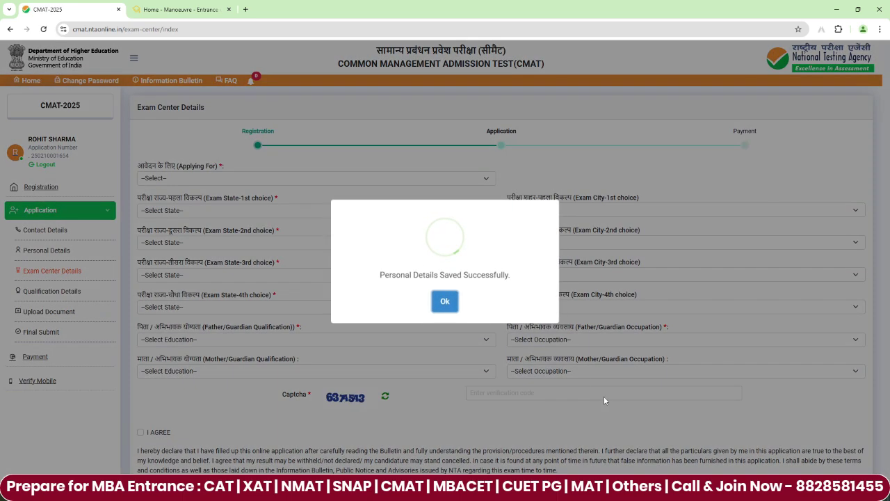
- Apply for CMAT 2025 with first-choice centre Maharashtra, Mumbai/Navi Mumbai
{"action": "left_click", "coordinate": [446, 303]}
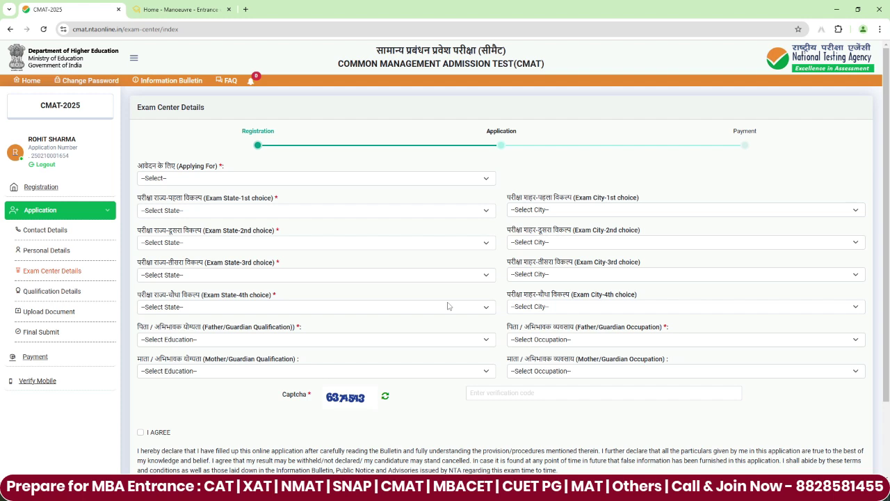
{"action": "left_click", "coordinate": [284, 178]}
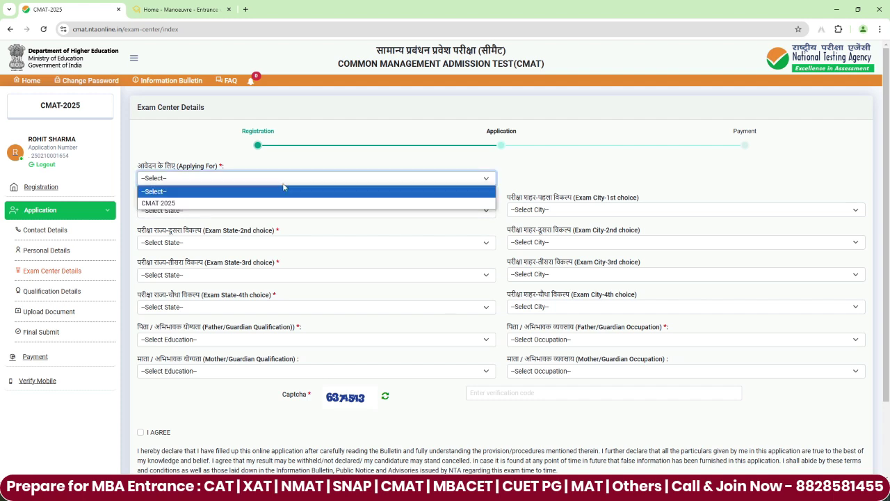
{"action": "left_click", "coordinate": [286, 201]}
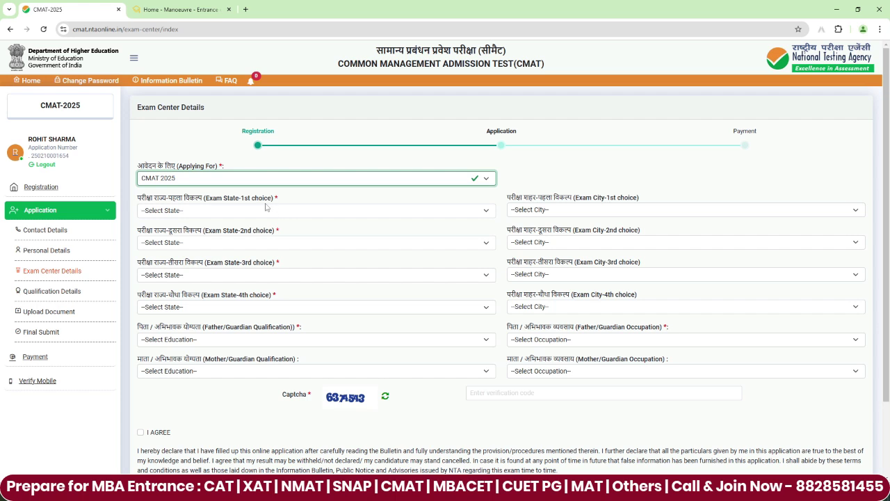
{"action": "left_click", "coordinate": [246, 216]}
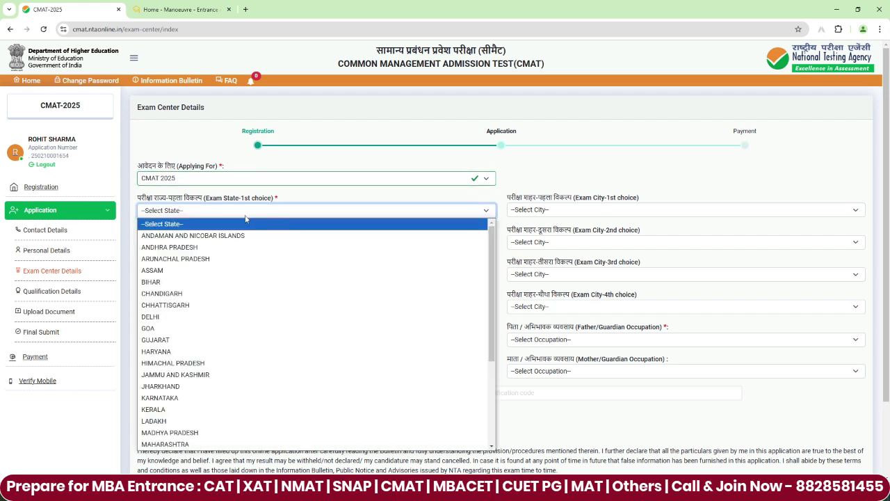
{"action": "type", "text": "mah"}
{"action": "key", "text": "Return"}
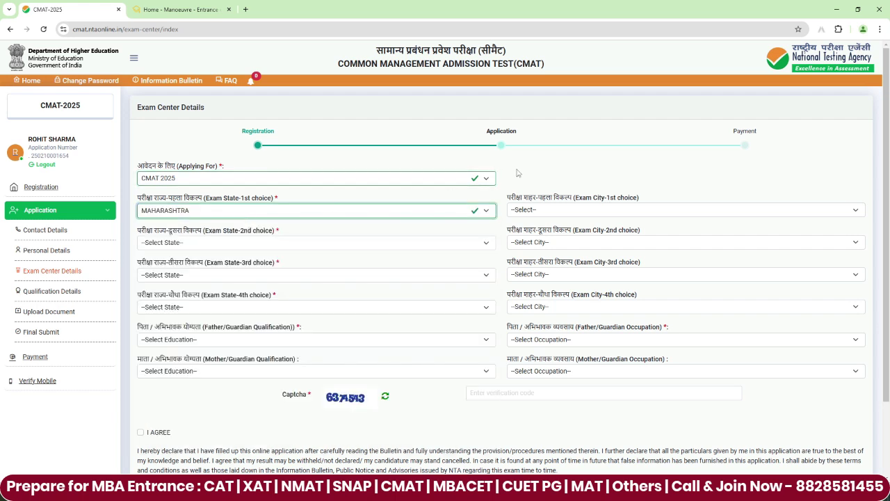
{"action": "left_click", "coordinate": [592, 211]}
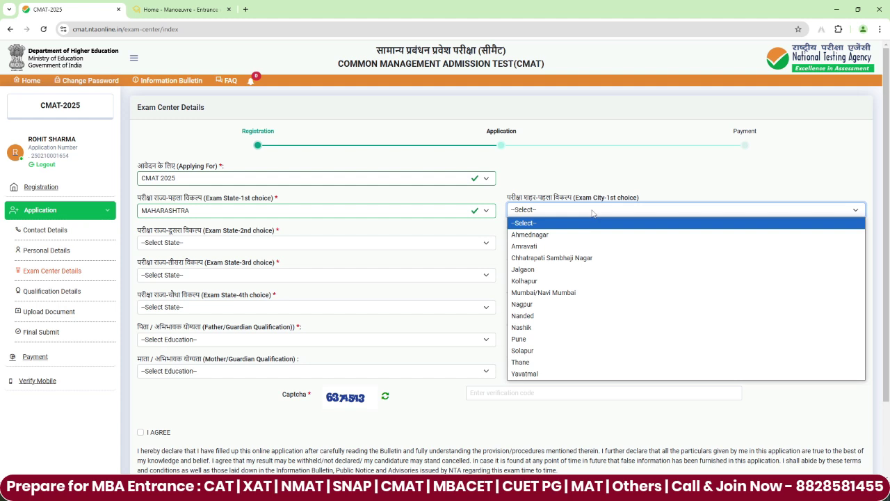
{"action": "type", "text": "mbai/Navi Mumbai"}
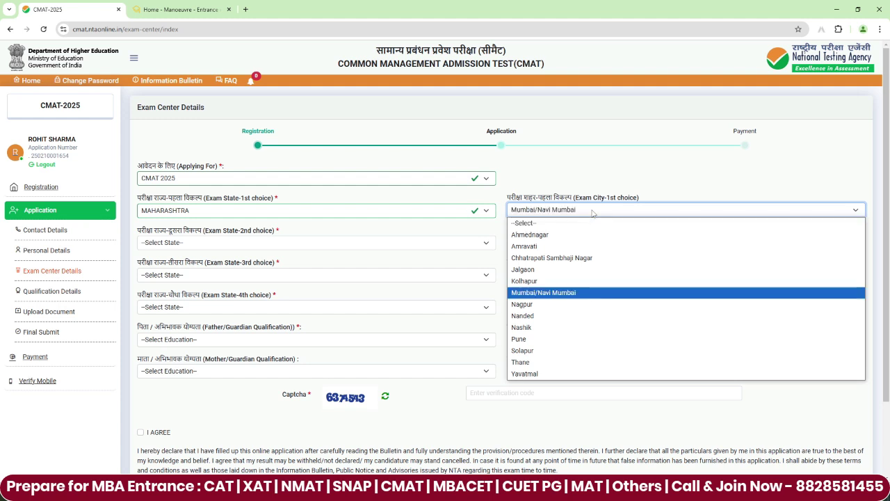
{"action": "key", "text": "Return"}
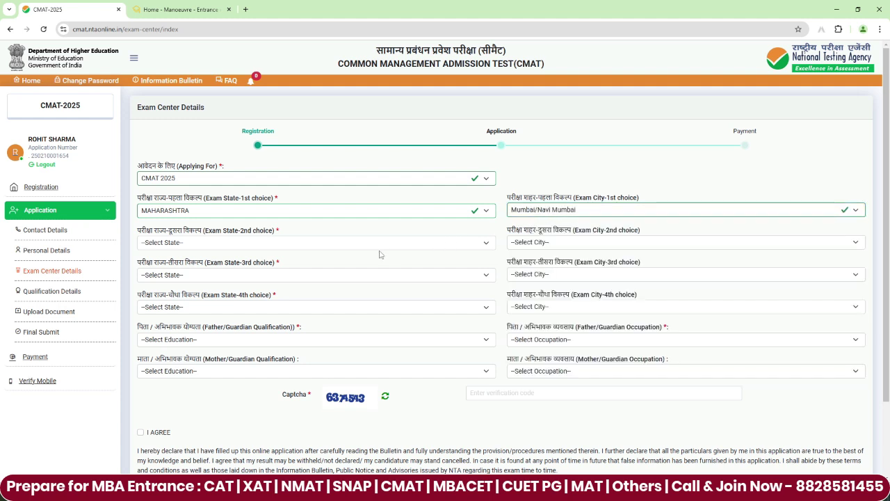
- Set the second, third and fourth centre choices in Maharashtra: Nagpur, Kolhapur, and a fourth Maharashtra state
{"action": "left_click", "coordinate": [381, 248]}
{"action": "type", "text": "mm"}
{"action": "key", "text": "Return"}
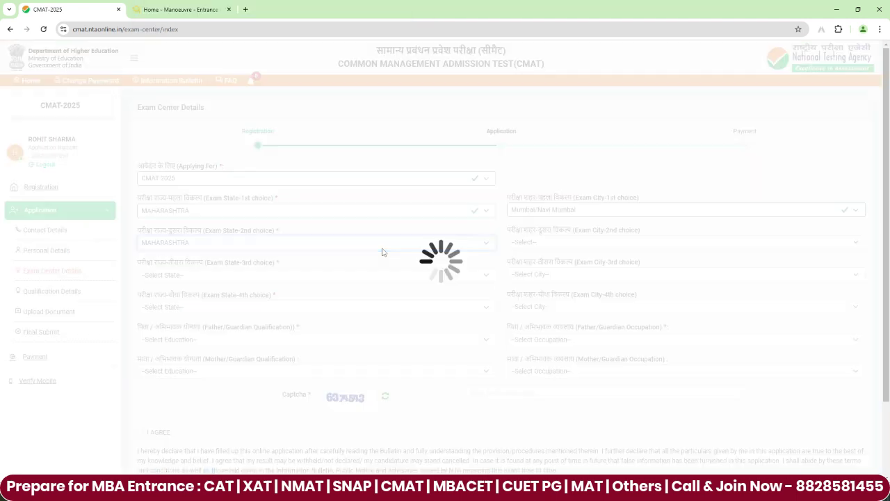
{"action": "left_click", "coordinate": [646, 245]}
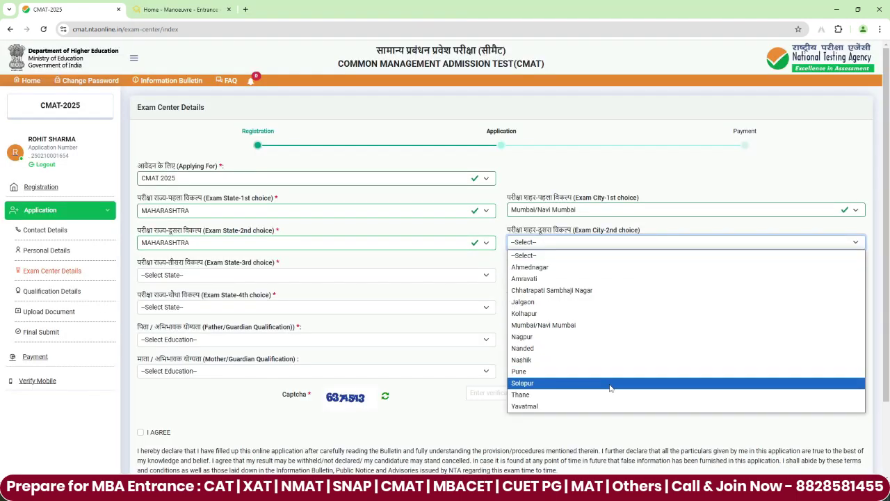
{"action": "left_click", "coordinate": [609, 337]}
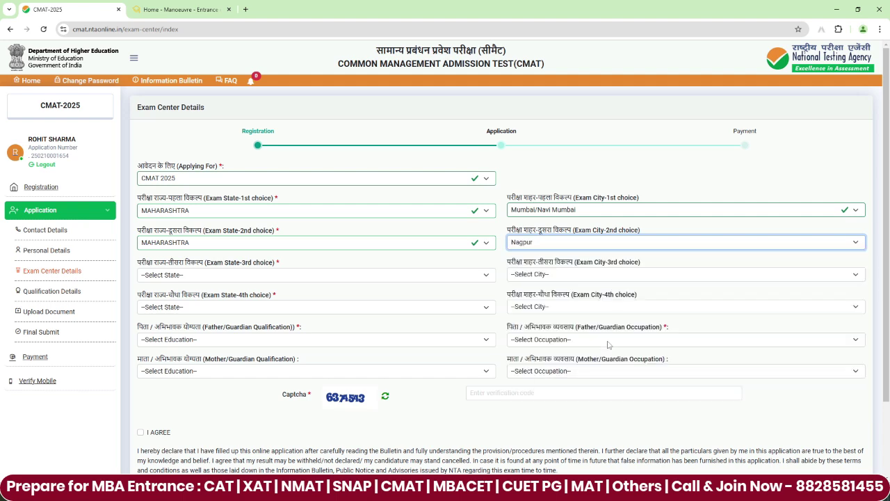
{"action": "left_click", "coordinate": [363, 278]}
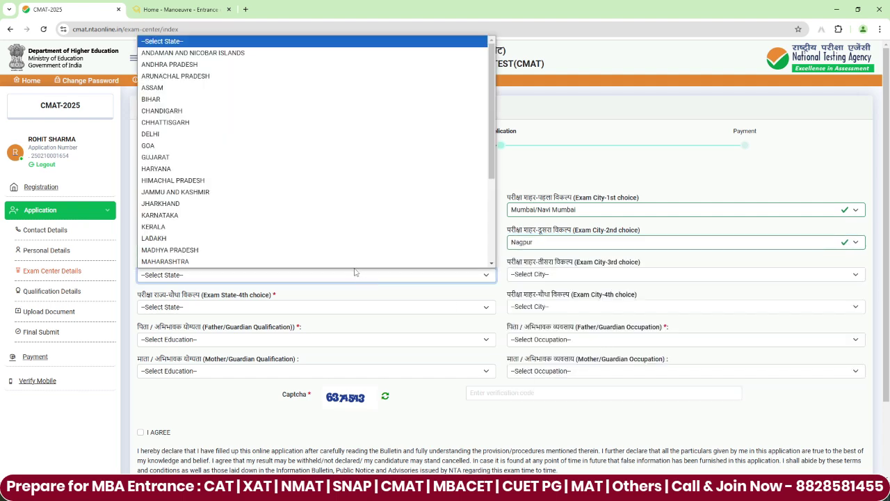
{"action": "type", "text": "mah"}
{"action": "key", "text": "Return"}
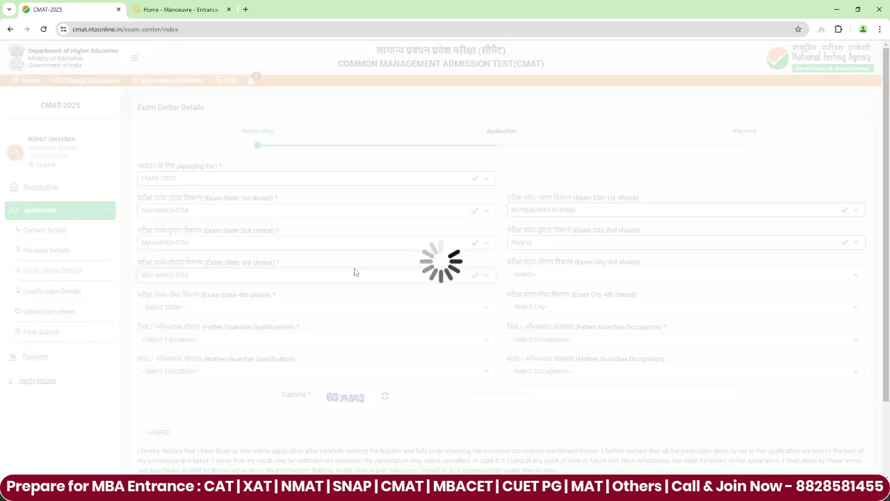
{"action": "left_click", "coordinate": [545, 277]}
{"action": "left_click", "coordinate": [565, 343]}
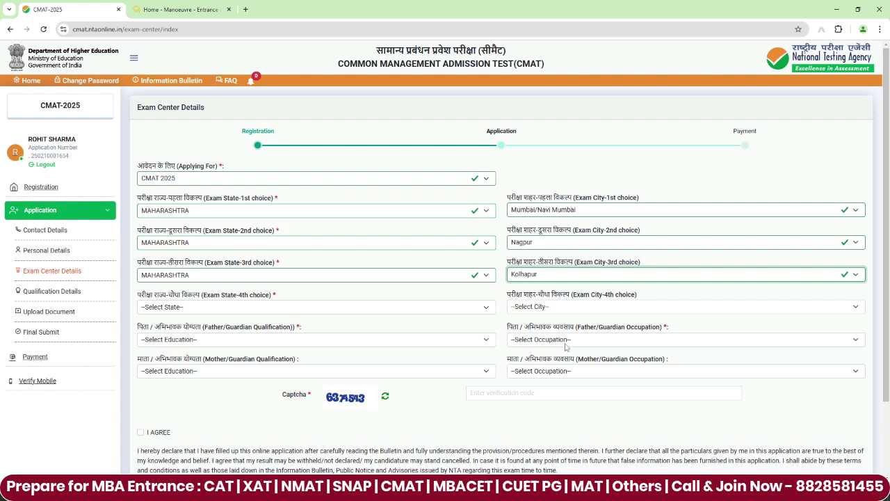
{"action": "left_click", "coordinate": [293, 307]}
{"action": "type", "text": "mah"}
{"action": "key", "text": "Return"}
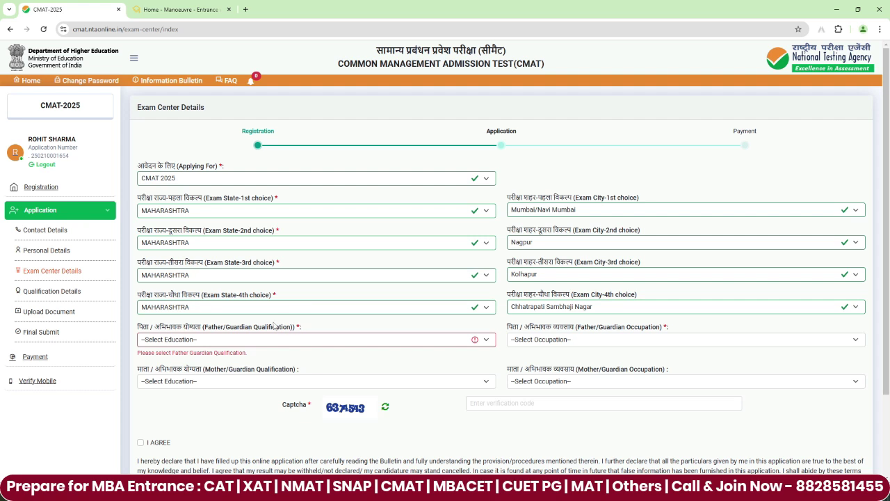
- Set father as Graduate, Government Service and mother as Matriculate, Architecture
{"action": "left_click", "coordinate": [233, 341]}
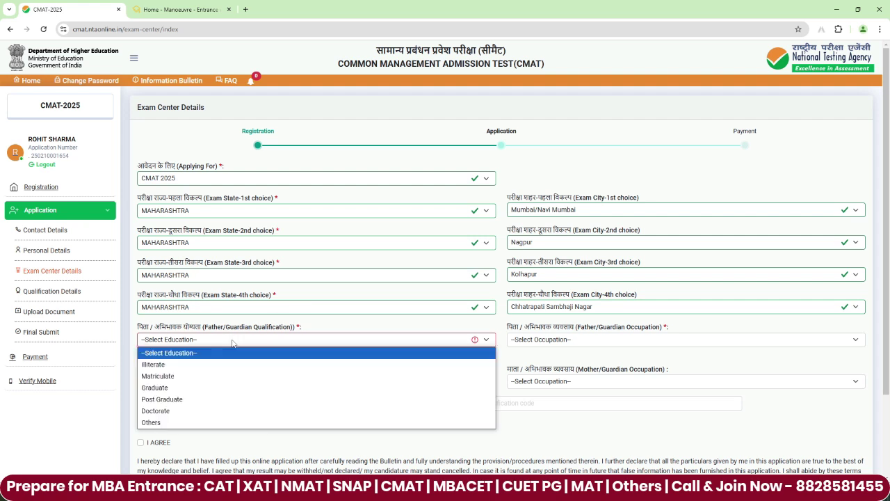
{"action": "left_click", "coordinate": [181, 387]}
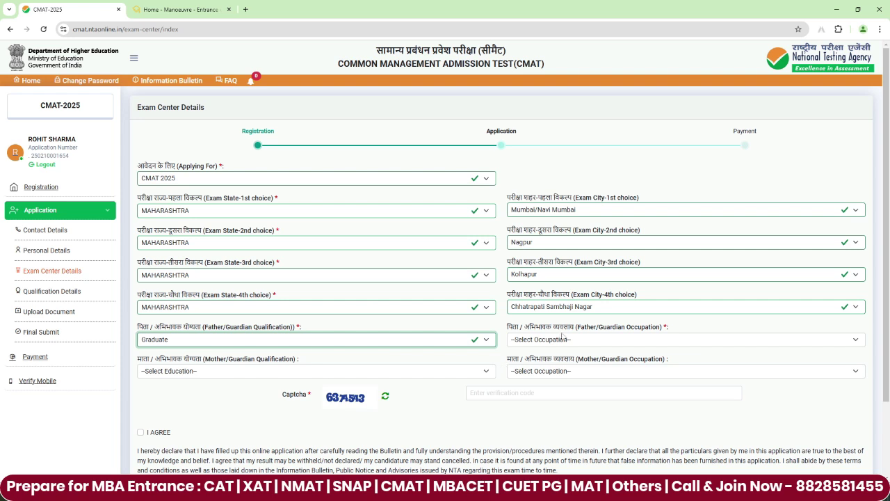
{"action": "left_click", "coordinate": [621, 342]}
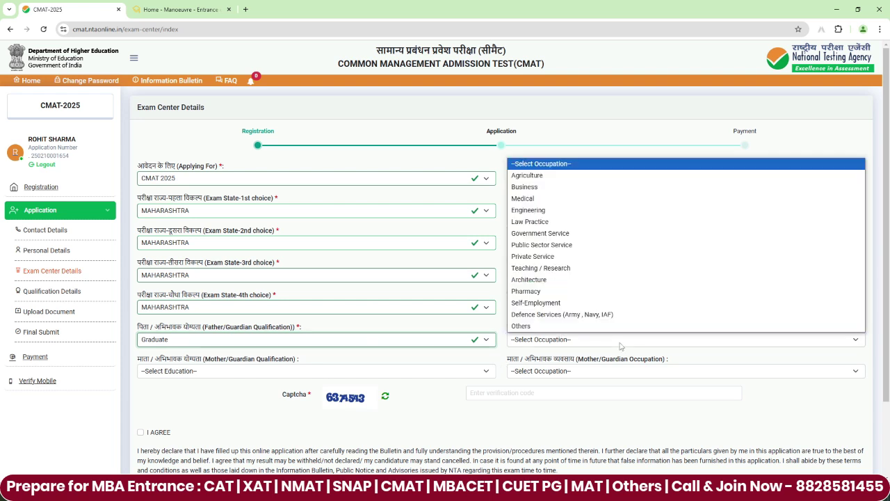
{"action": "left_click", "coordinate": [580, 233]}
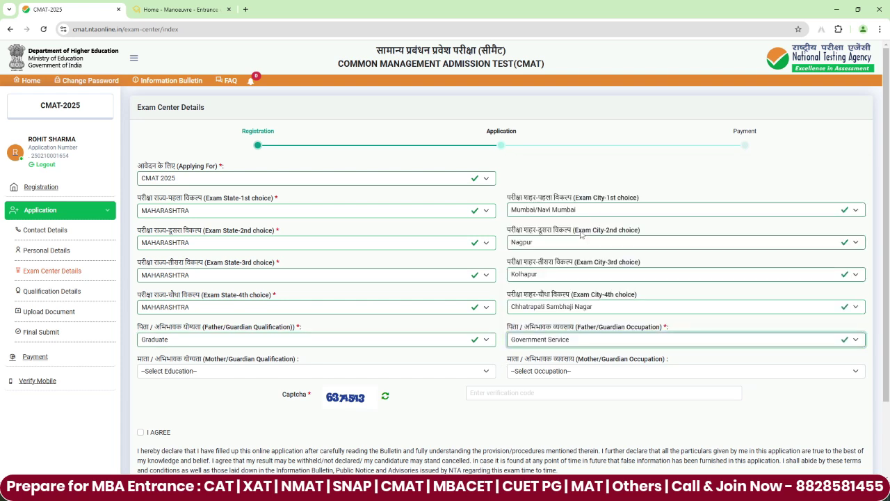
{"action": "left_click", "coordinate": [367, 395]}
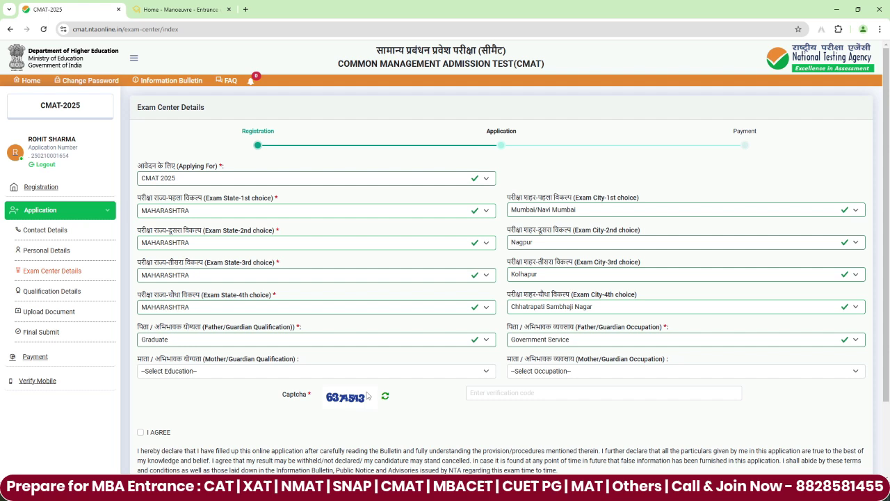
{"action": "left_click", "coordinate": [251, 373]}
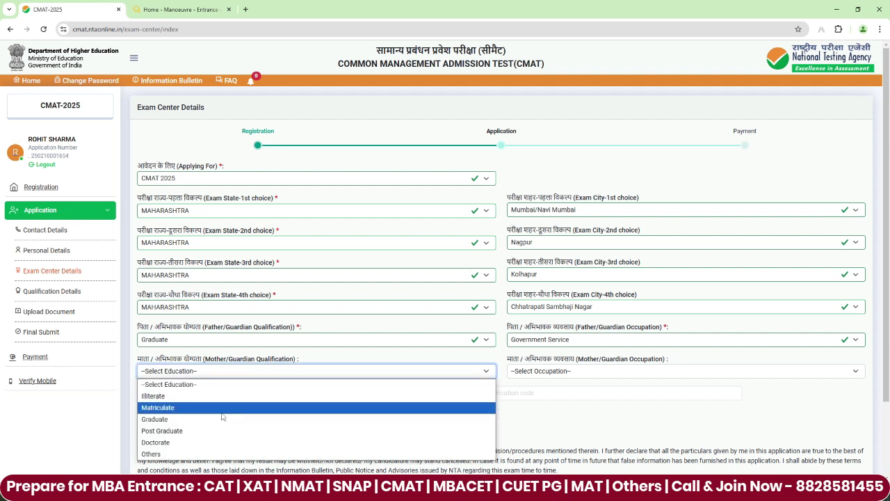
{"action": "left_click", "coordinate": [226, 408]}
{"action": "left_click", "coordinate": [552, 370]}
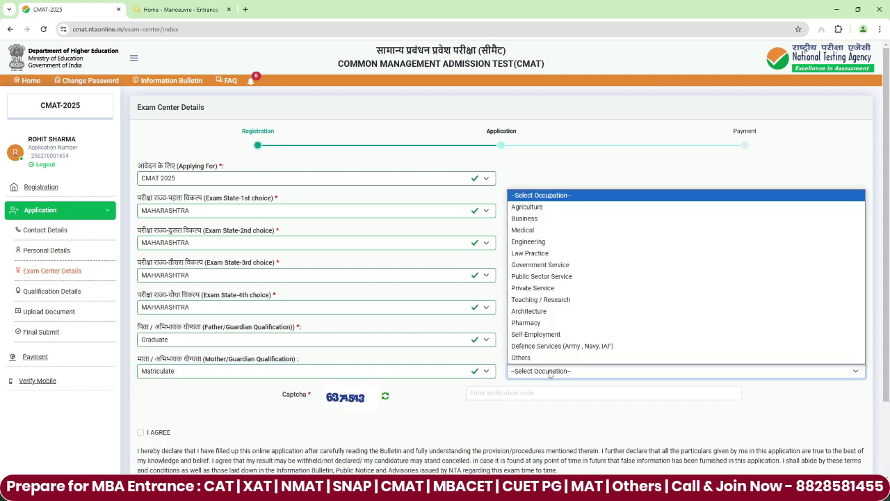
{"action": "left_click", "coordinate": [553, 312]}
- Enter the captcha code, accept the declaration and save the exam centre details
{"action": "left_click", "coordinate": [491, 394]}
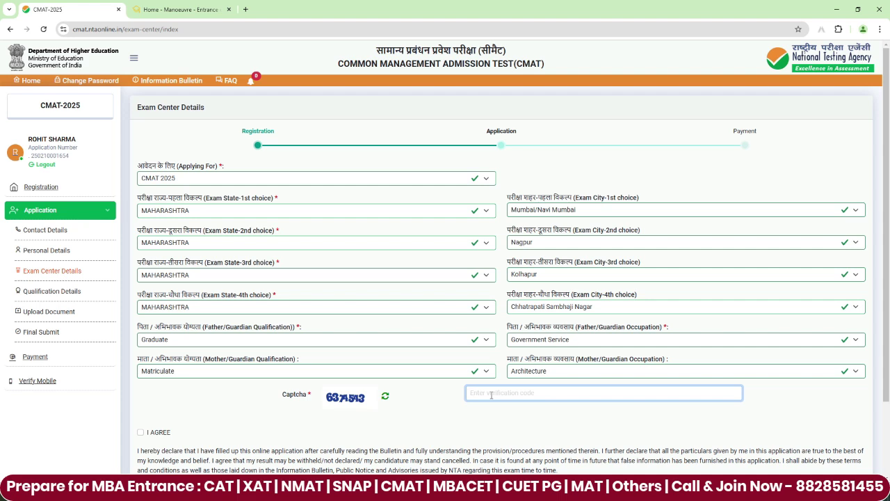
{"action": "type", "text": "6374543"}
{"action": "left_click", "coordinate": [141, 432]}
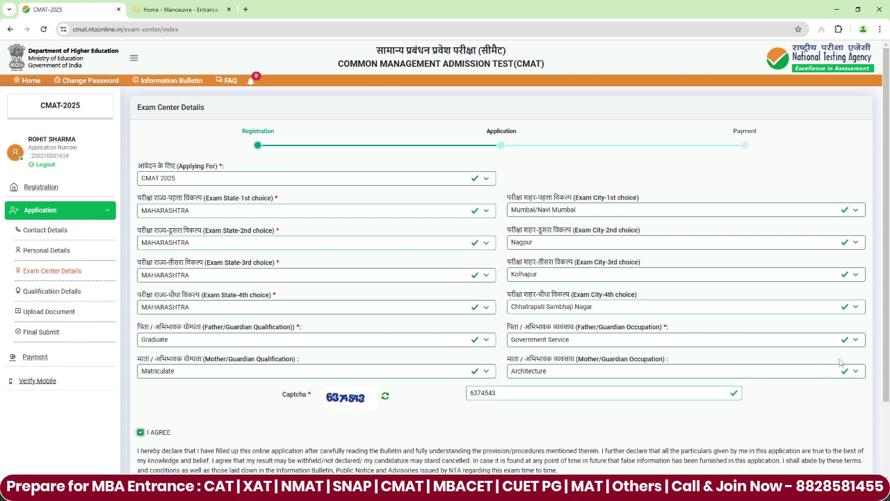
{"action": "scroll", "coordinate": [887, 319], "scroll_direction": "down", "scroll_amount": 1}
{"action": "scroll", "coordinate": [886, 319], "scroll_direction": "down", "scroll_amount": 2}
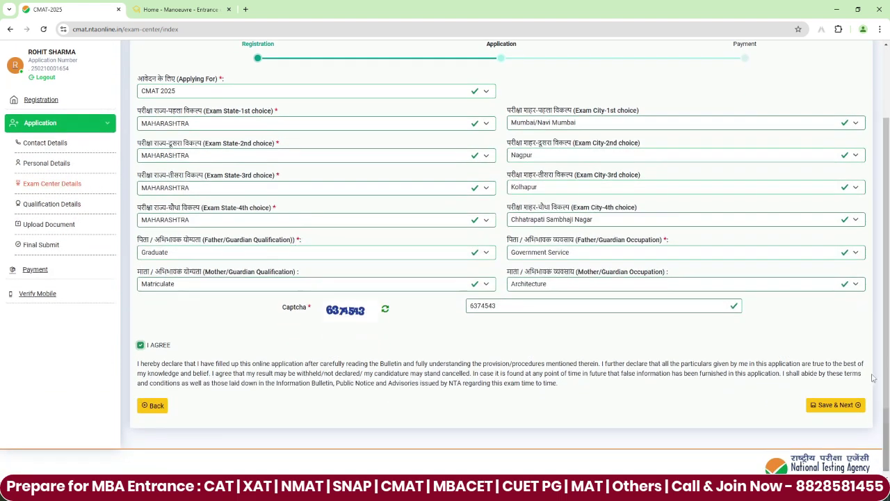
{"action": "left_click", "coordinate": [837, 404]}
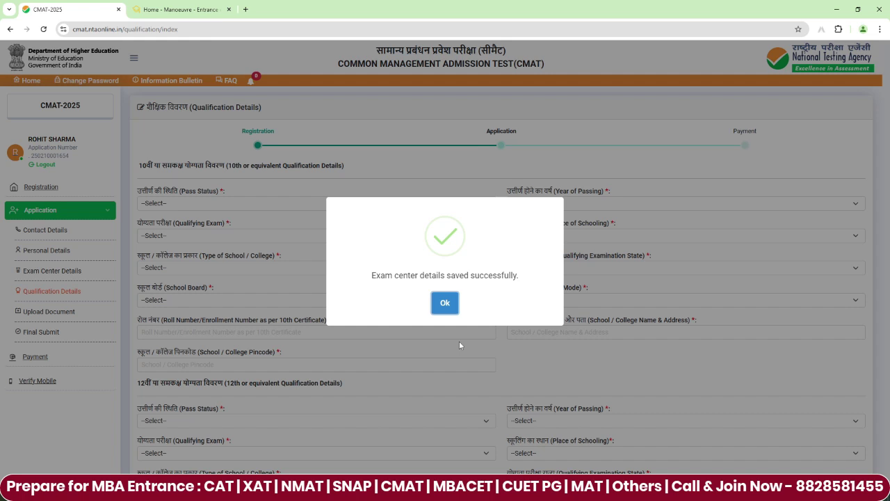
- Dismiss the 'Exam center details saved successfully' message to reveal the blank Qualification Details form
{"action": "left_click", "coordinate": [441, 299]}
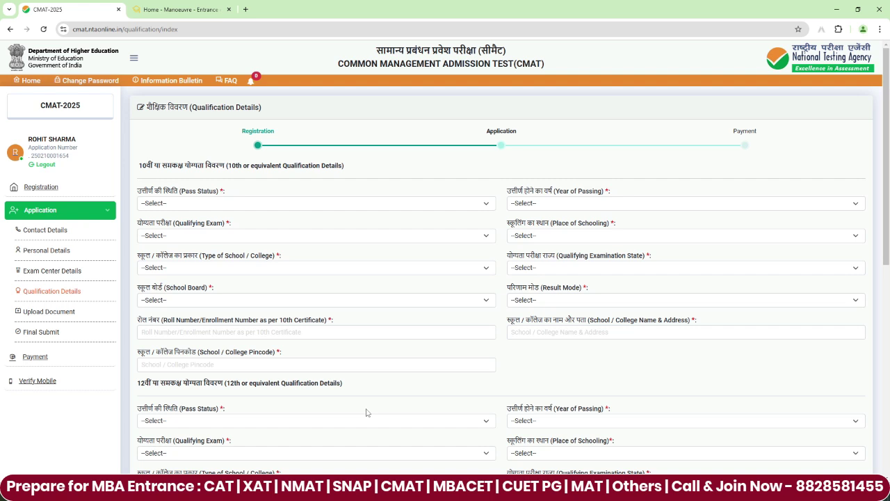
- Mark the 10th as Passed in 2008, 10th or equivalent, schooled in an URBAN area
{"action": "left_click", "coordinate": [226, 203]}
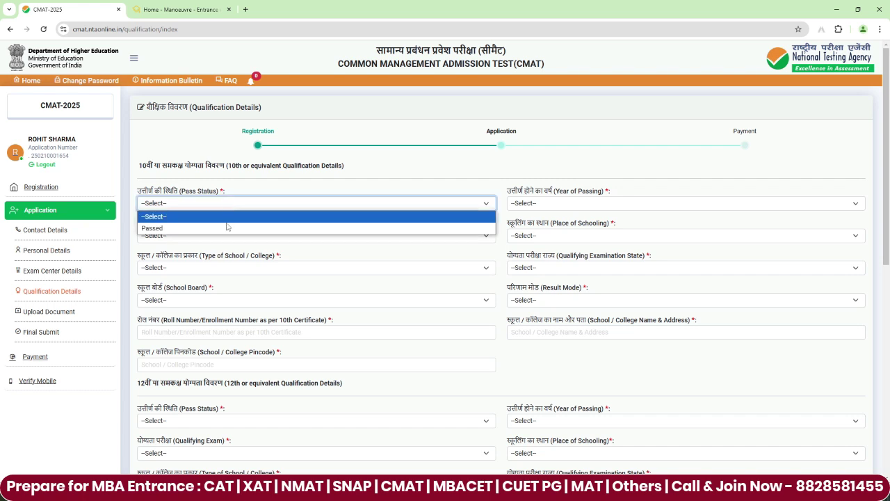
{"action": "left_click", "coordinate": [227, 228]}
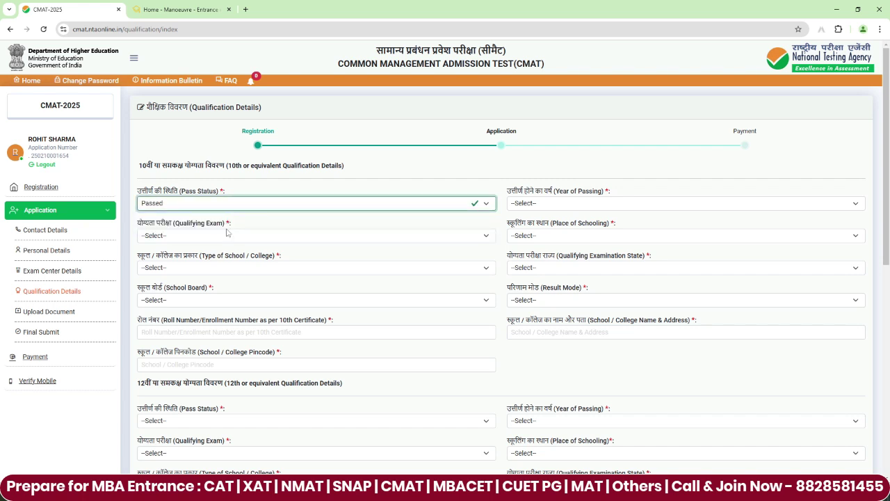
{"action": "left_click", "coordinate": [575, 202]}
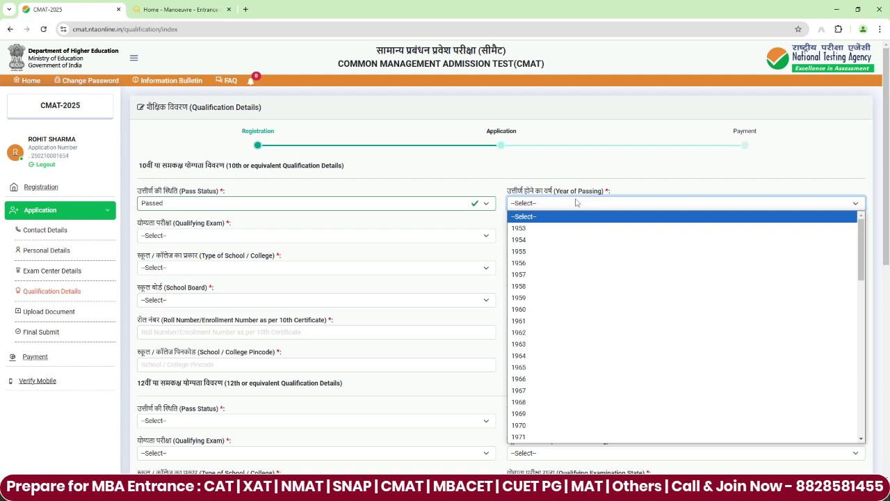
{"action": "left_click", "coordinate": [576, 202]}
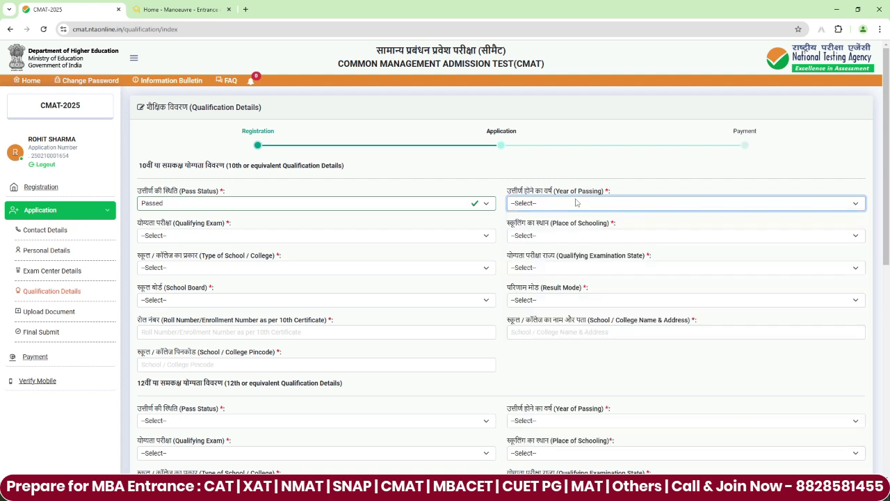
{"action": "left_click", "coordinate": [576, 202]}
{"action": "type", "text": "2008"}
{"action": "key", "text": "Return"}
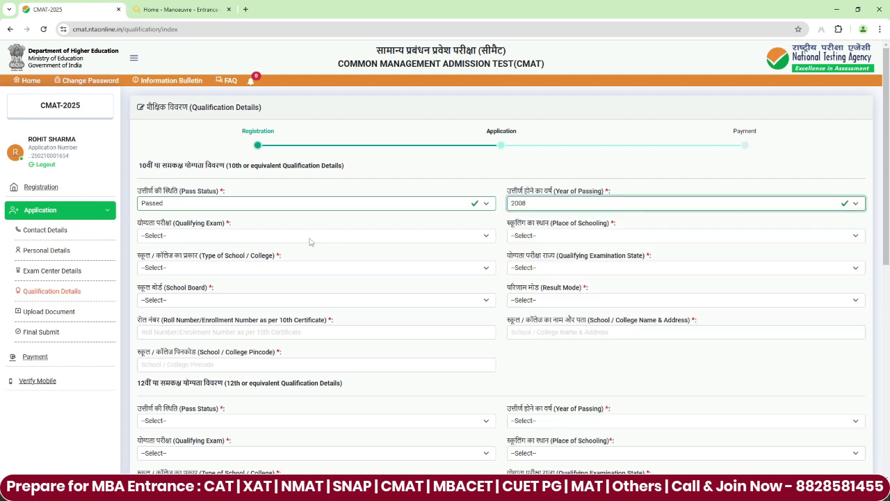
{"action": "left_click", "coordinate": [310, 237]}
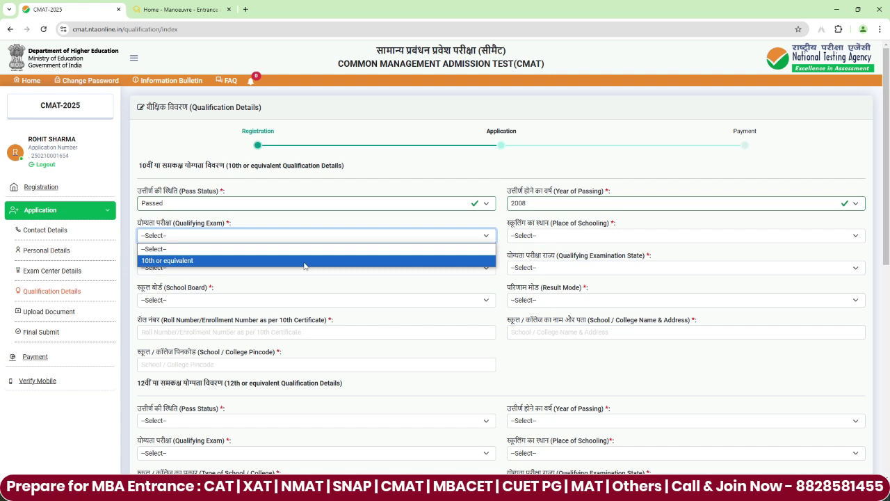
{"action": "left_click", "coordinate": [303, 261]}
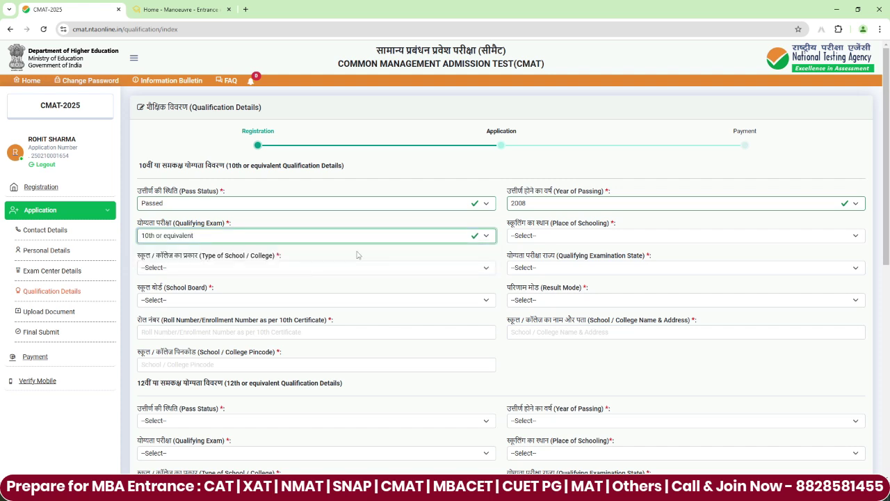
{"action": "left_click", "coordinate": [578, 236]}
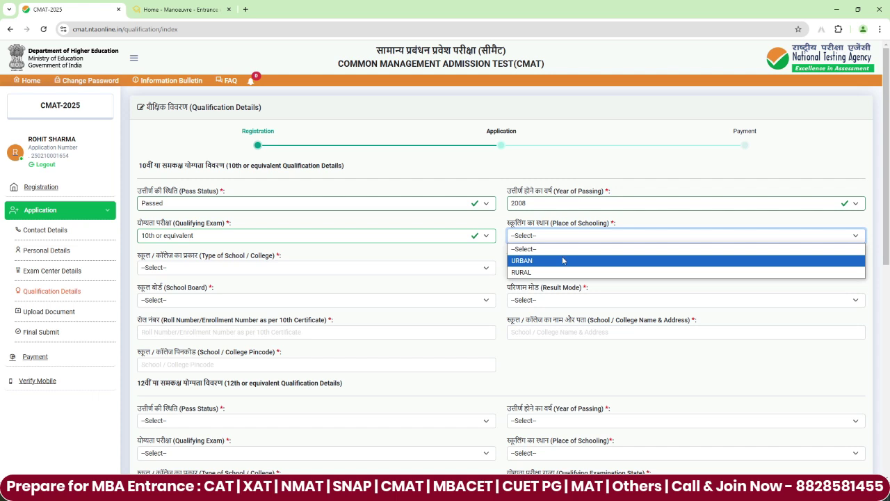
{"action": "left_click", "coordinate": [563, 260]}
- Set the 10th school to Private Unaided, Maharashtra, Palghar, Cambridge IGCSE board
{"action": "left_click", "coordinate": [317, 269]}
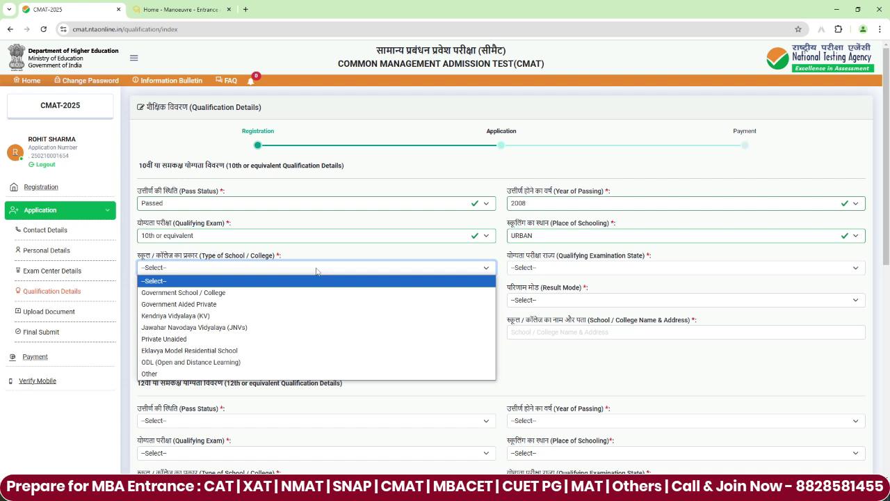
{"action": "left_click", "coordinate": [271, 340]}
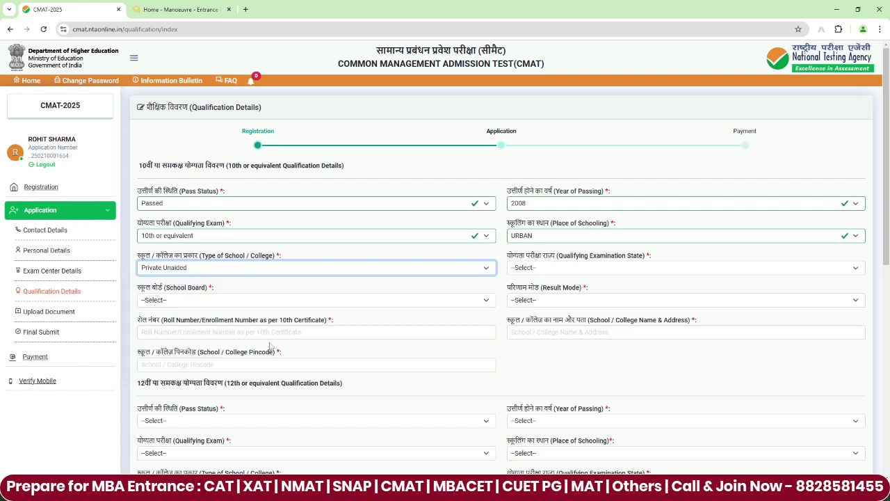
{"action": "left_click", "coordinate": [538, 271]}
{"action": "type", "text": "maha"}
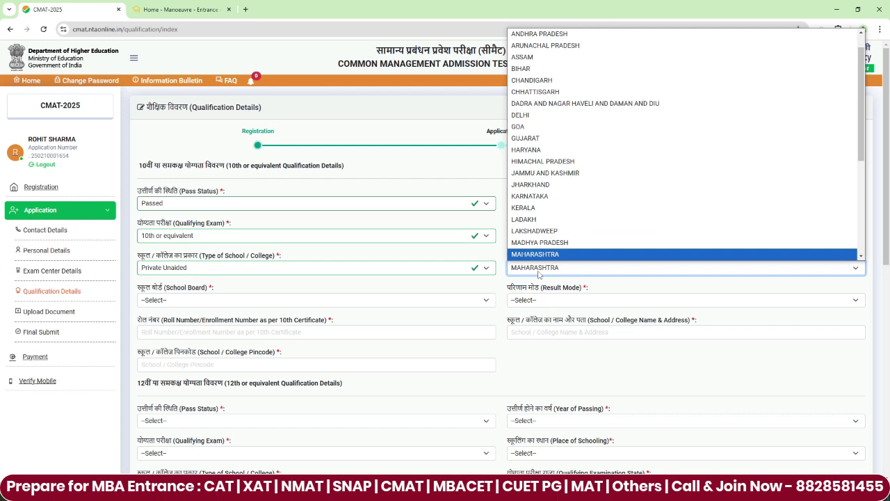
{"action": "key", "text": "Return"}
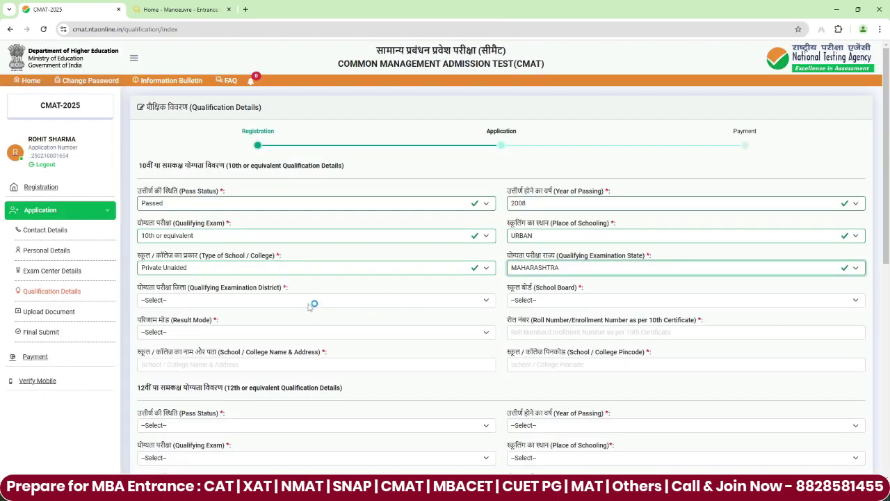
{"action": "left_click", "coordinate": [311, 299]}
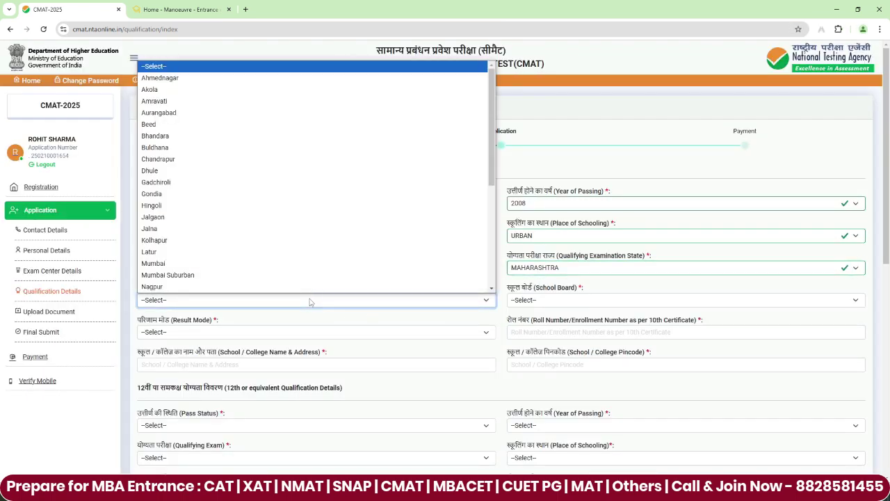
{"action": "type", "text": "p"}
{"action": "key", "text": "Return"}
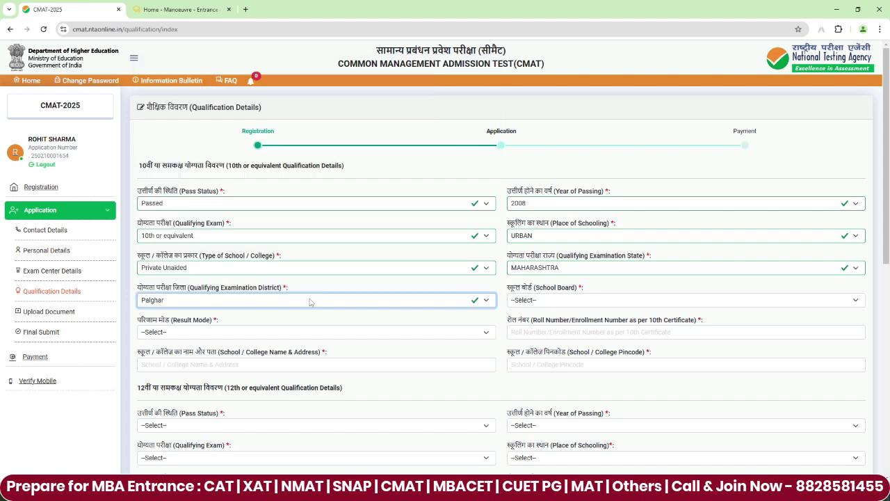
{"action": "left_click", "coordinate": [635, 305]}
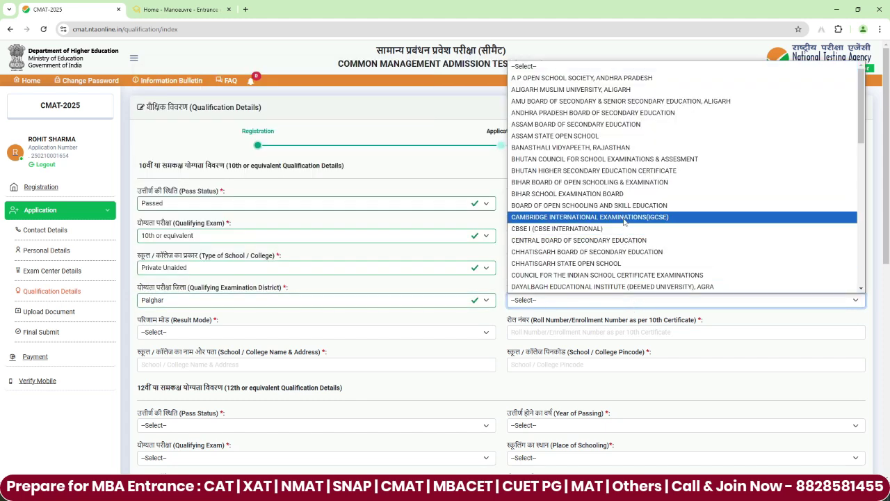
{"action": "left_click", "coordinate": [591, 216]}
{"action": "left_click", "coordinate": [192, 333]}
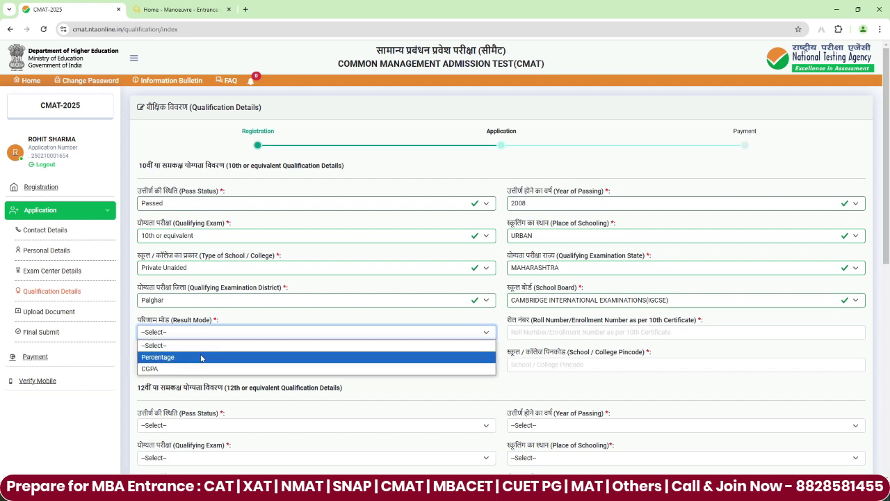
- Record the 10th result as Percentage, 450 of 600 marks (75.00%)
{"action": "left_click", "coordinate": [202, 357]}
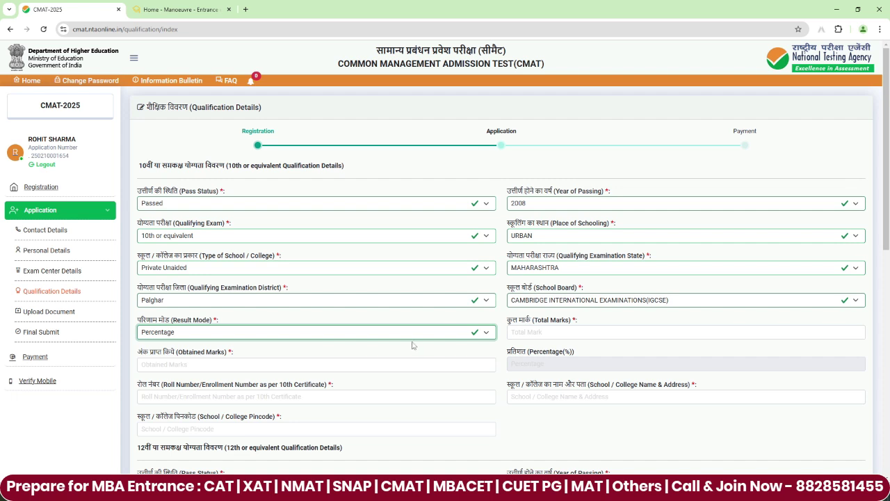
{"action": "left_click", "coordinate": [576, 332]}
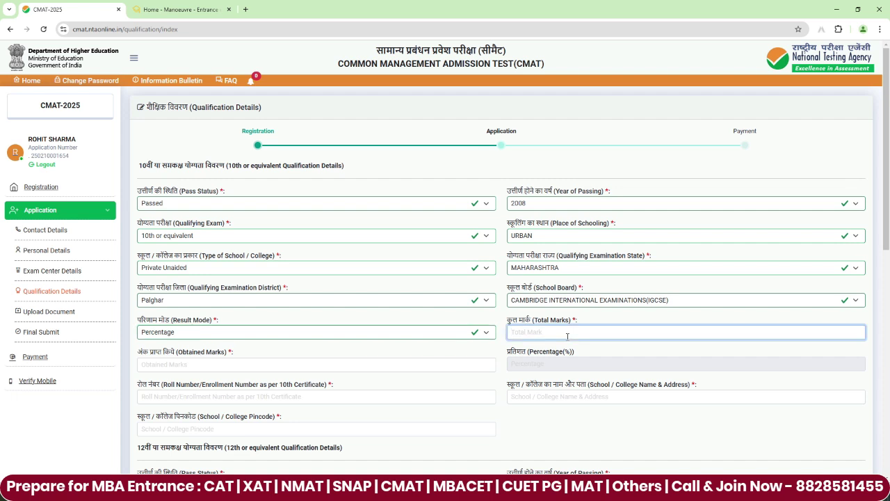
{"action": "type", "text": "600"}
{"action": "left_click", "coordinate": [455, 364]}
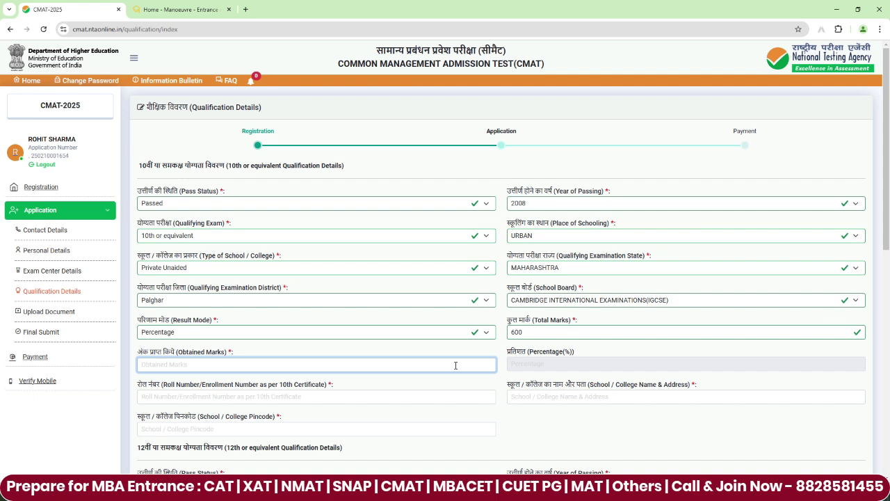
{"action": "type", "text": "4450"}
{"action": "type", "text": "450"}
{"action": "left_click", "coordinate": [490, 388]}
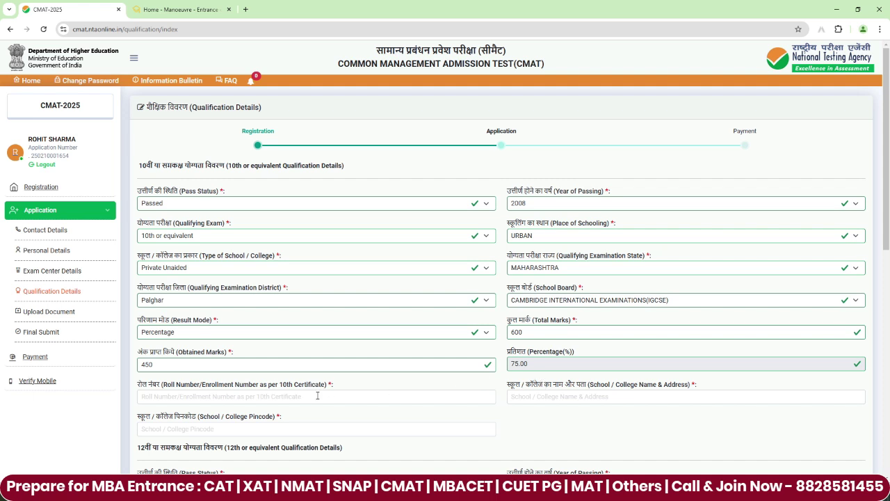
- Enter the 10th roll number, school name St Francis and the suggested pincode
{"action": "left_click", "coordinate": [317, 395]}
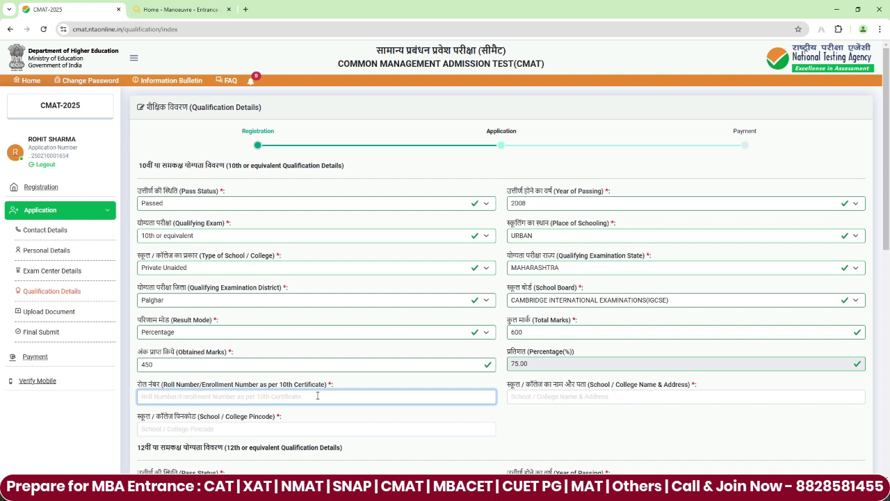
{"action": "left_click", "coordinate": [547, 400]}
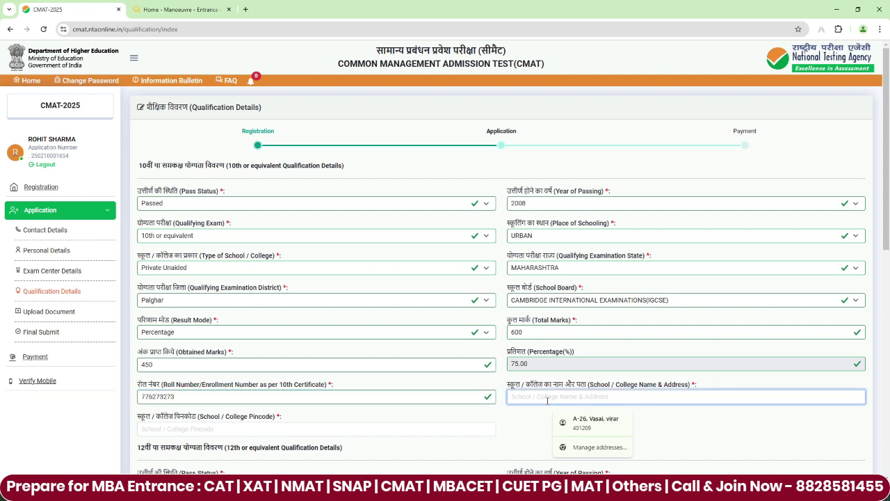
{"action": "type", "text": "St Francis"}
{"action": "scroll", "coordinate": [360, 334], "scroll_direction": "down", "scroll_amount": 1}
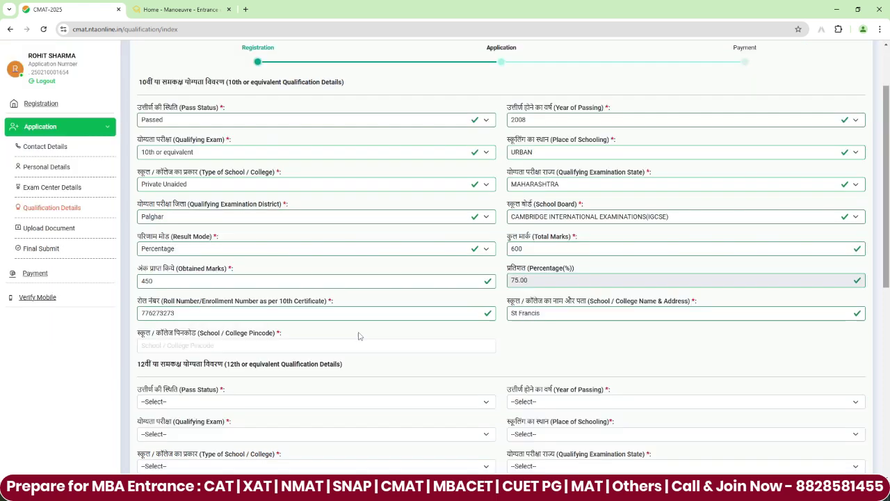
{"action": "left_click", "coordinate": [362, 342]}
{"action": "left_click", "coordinate": [213, 370]}
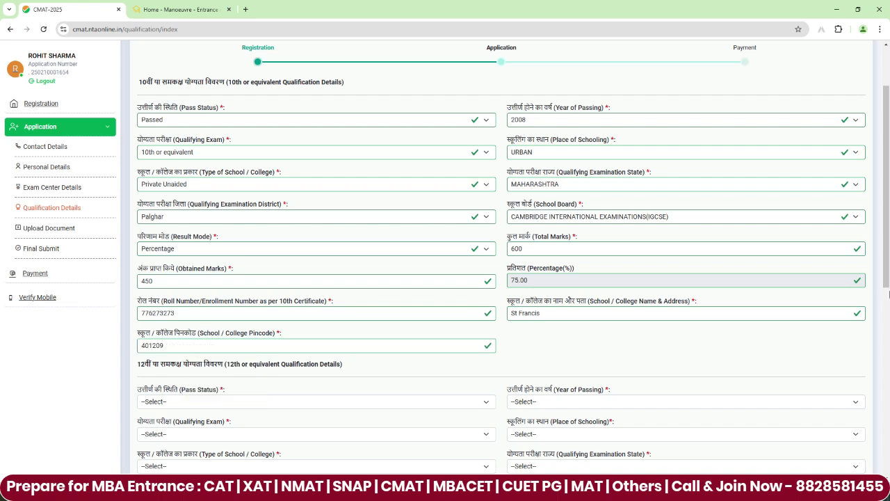
- Scroll down to the 12th qualification section
{"action": "scroll", "coordinate": [375, 251], "scroll_direction": "down", "scroll_amount": 3}
- Mark the 12th as Passed in 2014, 12th or equivalent, schooled in an URBAN area
{"action": "left_click", "coordinate": [353, 235]}
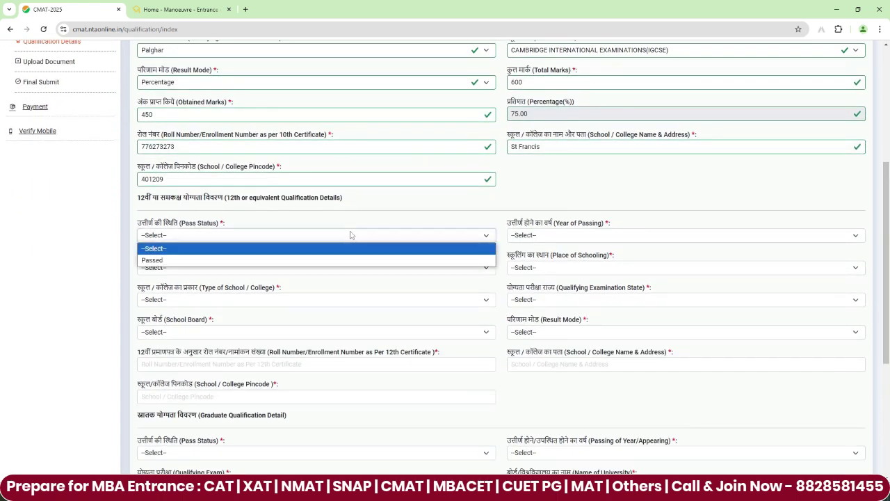
{"action": "left_click", "coordinate": [313, 258]}
{"action": "left_click", "coordinate": [602, 236]}
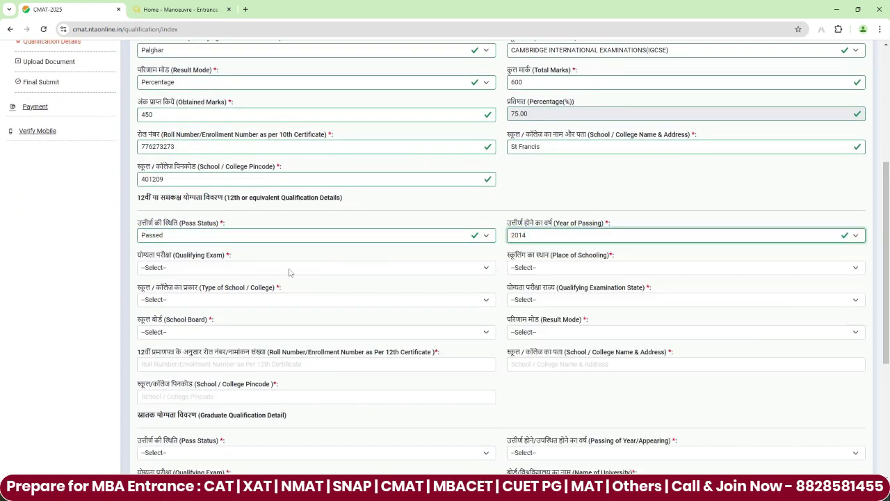
{"action": "left_click", "coordinate": [290, 270]}
{"action": "left_click", "coordinate": [285, 293]}
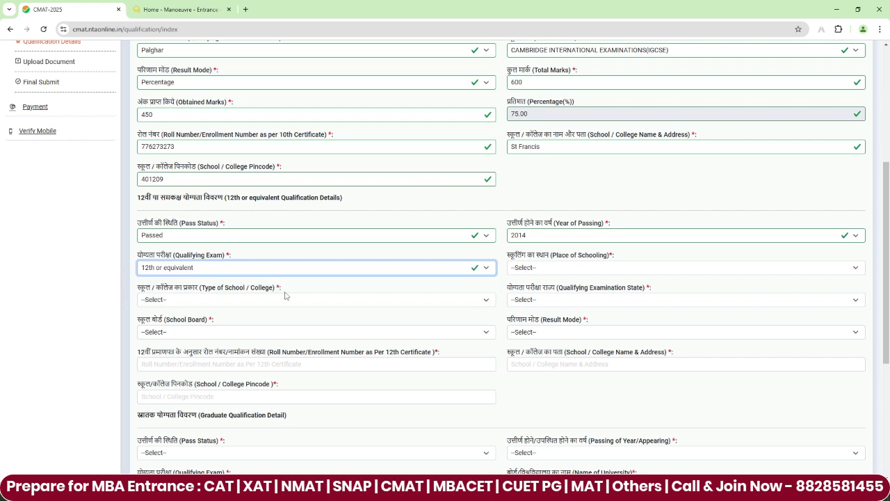
{"action": "left_click", "coordinate": [584, 268]}
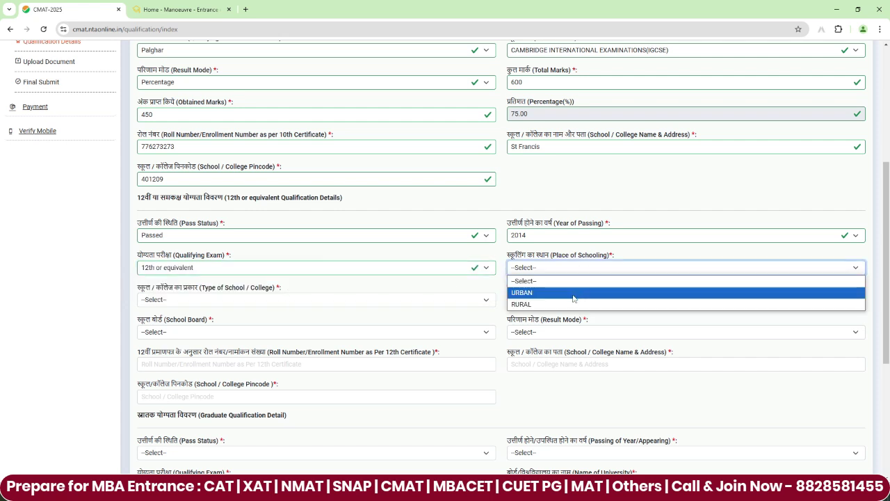
{"action": "left_click", "coordinate": [575, 294]}
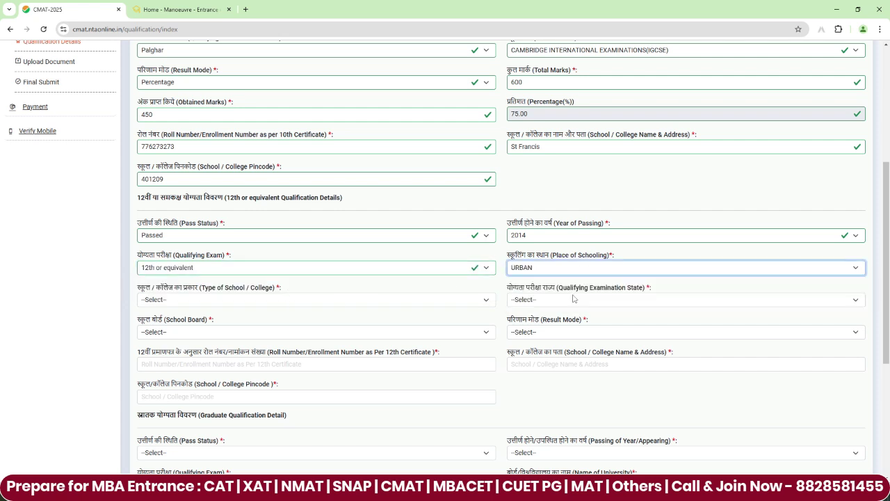
- Set the 12th school to Private Unaided in Maharashtra, Palghar, with Percentage result mode
{"action": "left_click", "coordinate": [306, 300]}
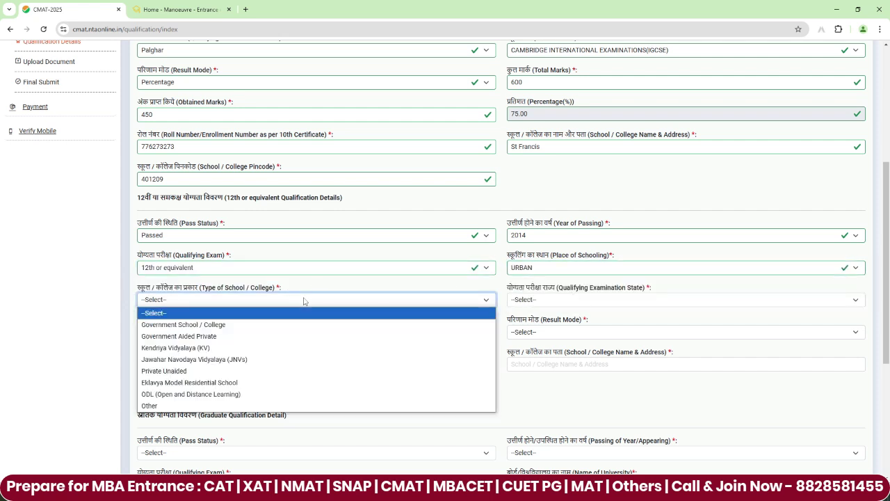
{"action": "left_click", "coordinate": [266, 370]}
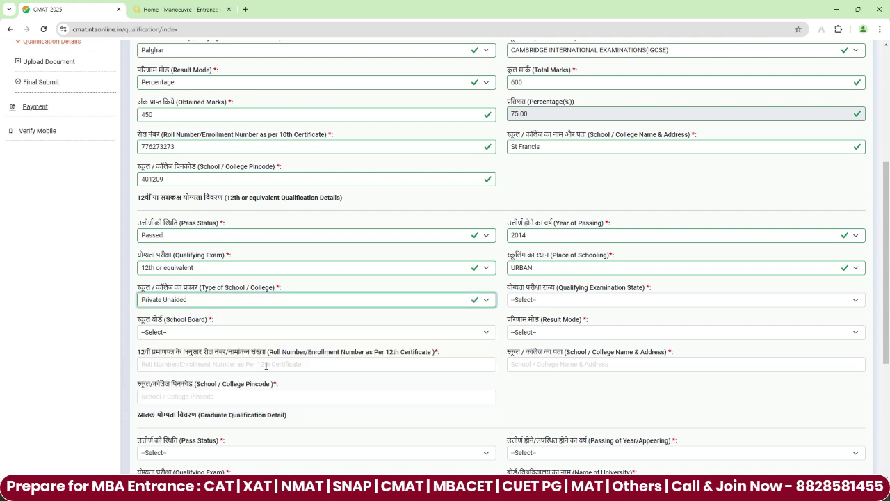
{"action": "left_click", "coordinate": [591, 300]}
{"action": "left_click", "coordinate": [591, 286]}
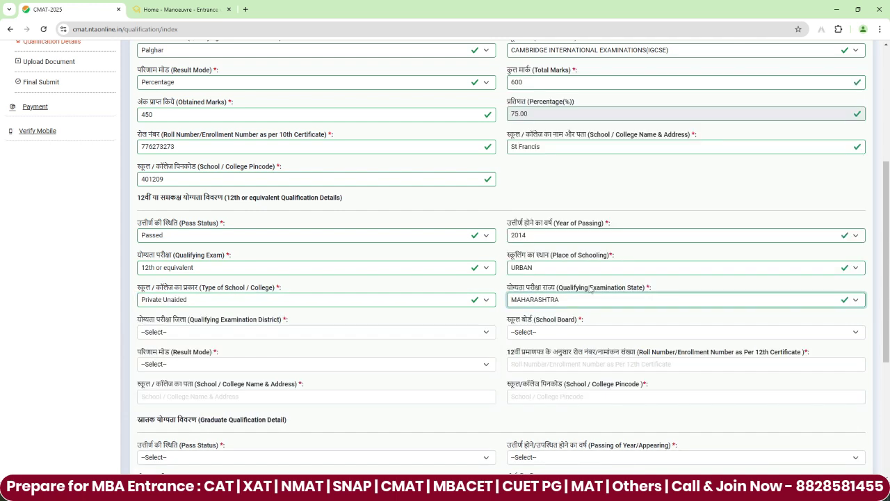
{"action": "left_click", "coordinate": [322, 334]}
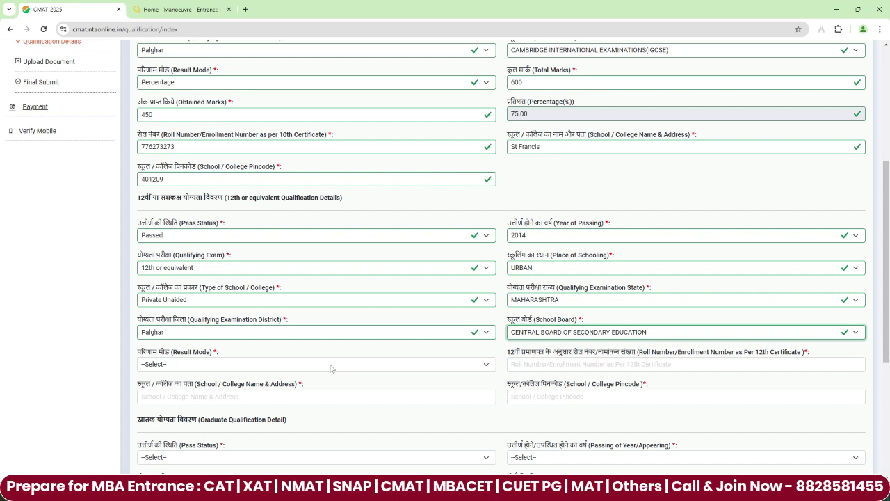
{"action": "left_click", "coordinate": [331, 365]}
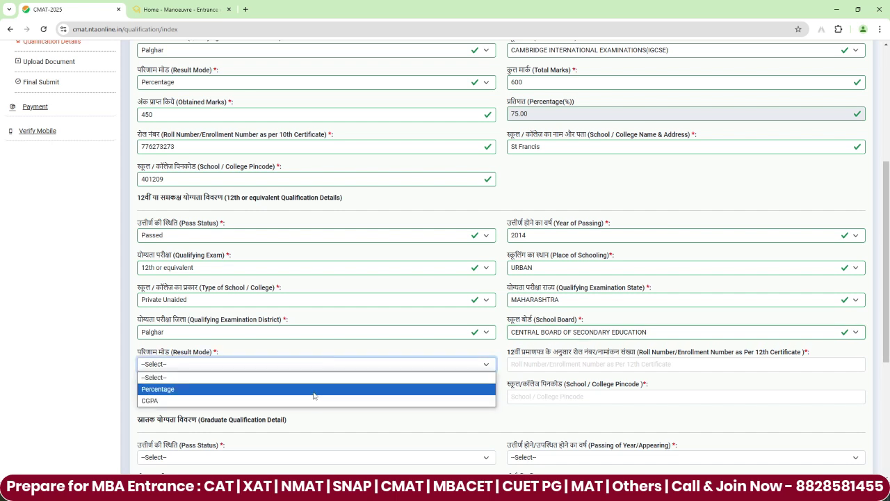
{"action": "left_click", "coordinate": [313, 395]}
- Enter 12th marks of 450 out of 600 (75.00%)
{"action": "left_click", "coordinate": [580, 364]}
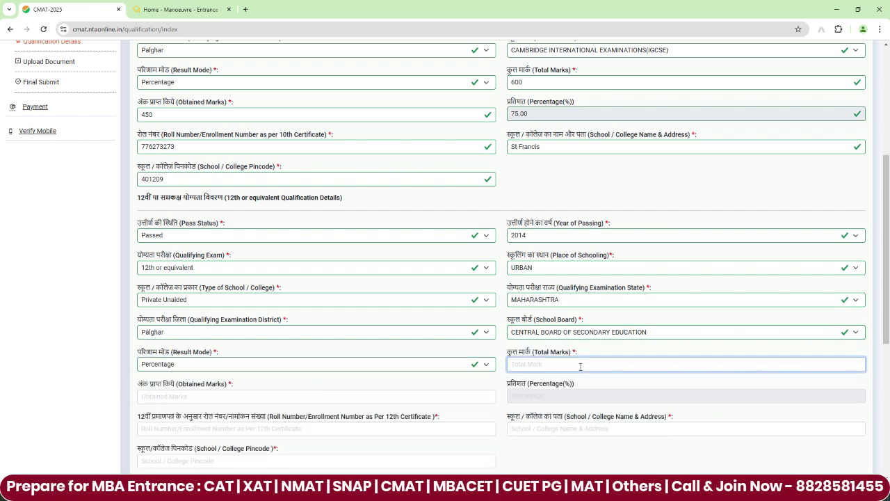
{"action": "type", "text": "600"}
{"action": "left_click", "coordinate": [450, 394]}
{"action": "type", "text": "450"}
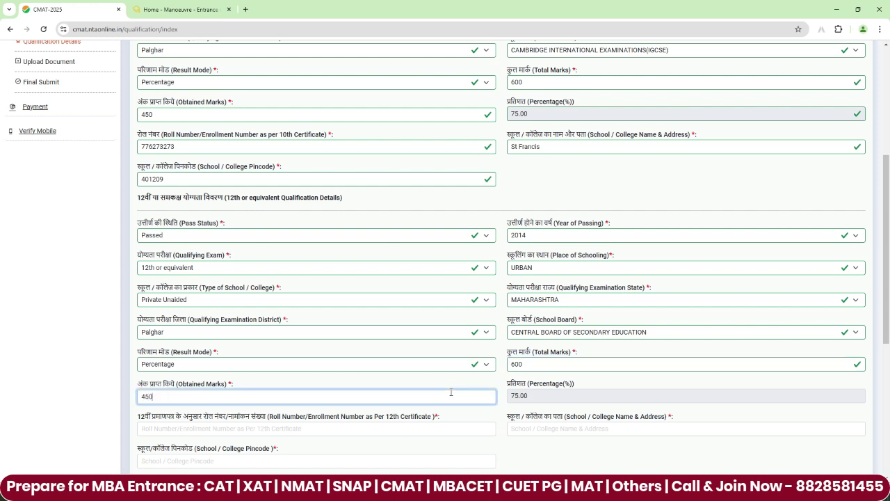
{"action": "left_click", "coordinate": [502, 409]}
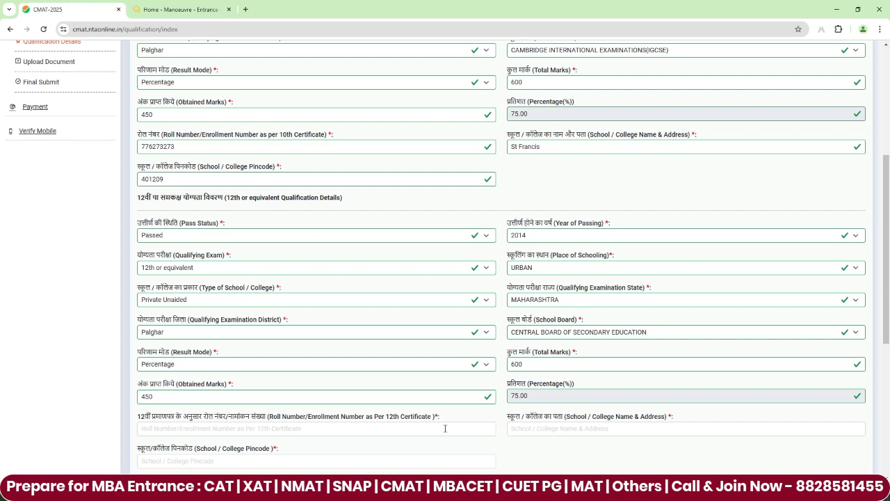
- Enter the 12th roll number and the school name St Francis
{"action": "left_click", "coordinate": [420, 429]}
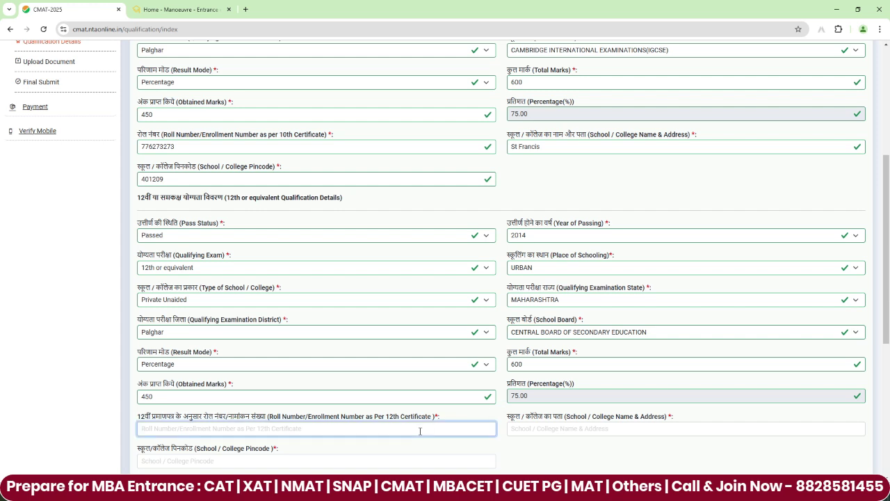
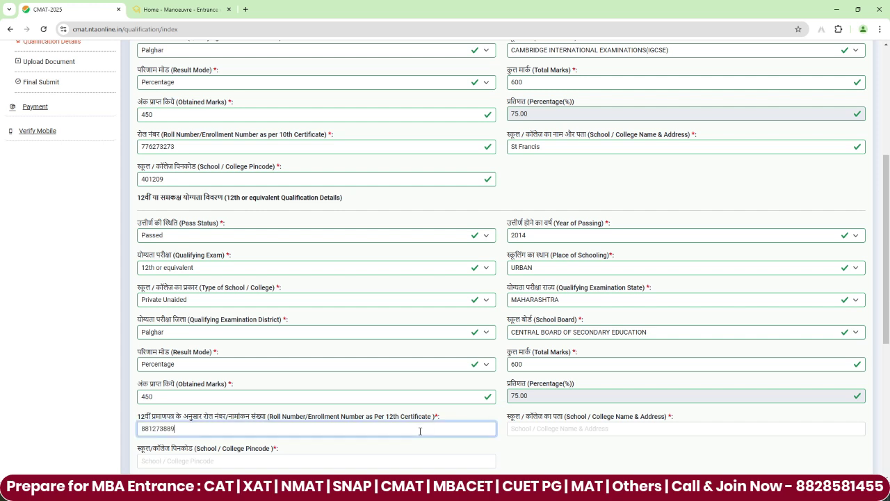
{"action": "left_click", "coordinate": [510, 429]}
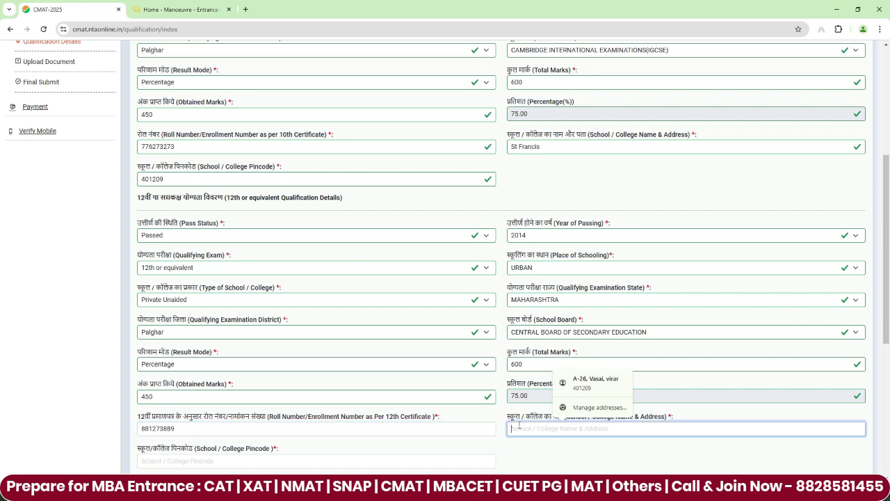
{"action": "type", "text": "St"}
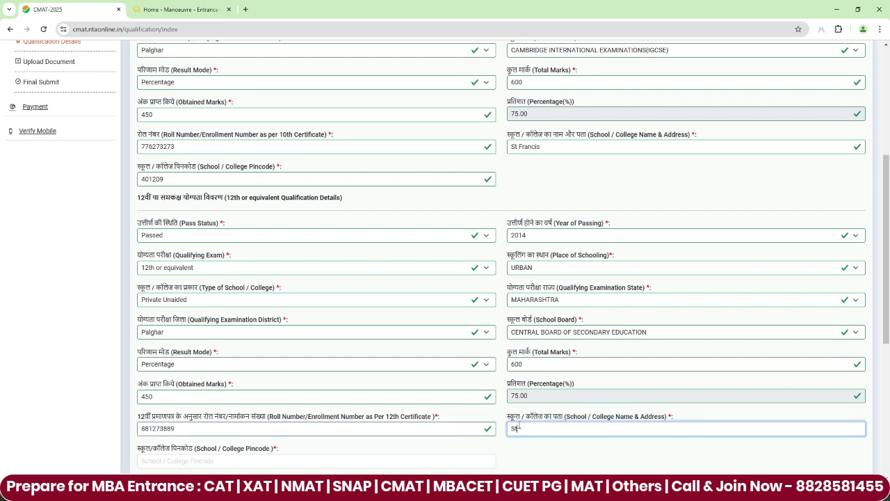
{"action": "type", "text": " Francis"}
{"action": "scroll", "coordinate": [296, 317], "scroll_direction": "down", "scroll_amount": 2}
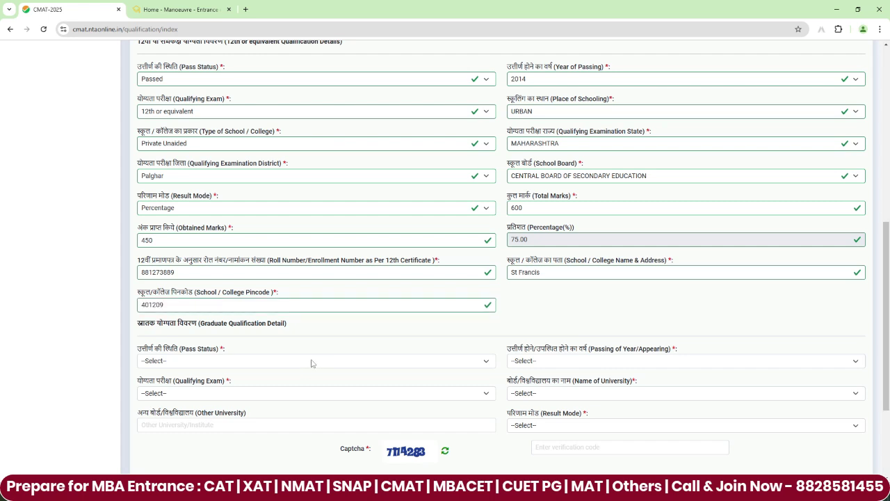
{"action": "left_click", "coordinate": [311, 362]}
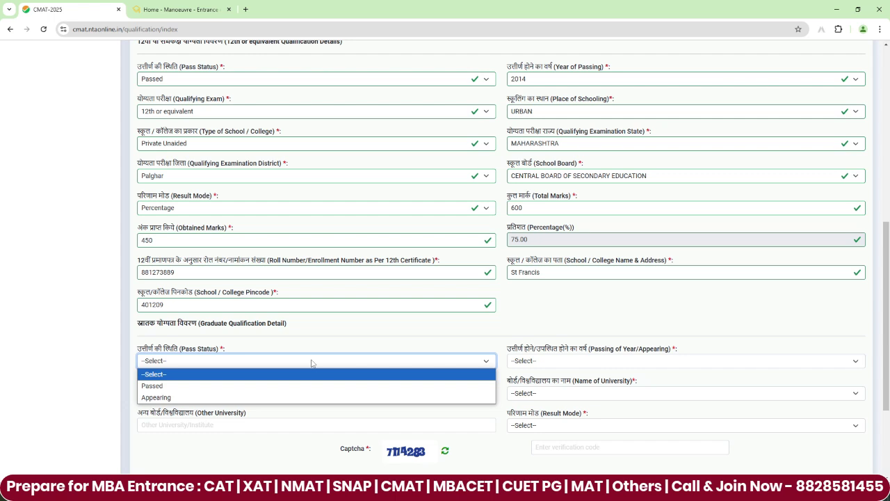
- Mark graduation as Passed in 2018, a BBA from Adani University
{"action": "left_click", "coordinate": [308, 386]}
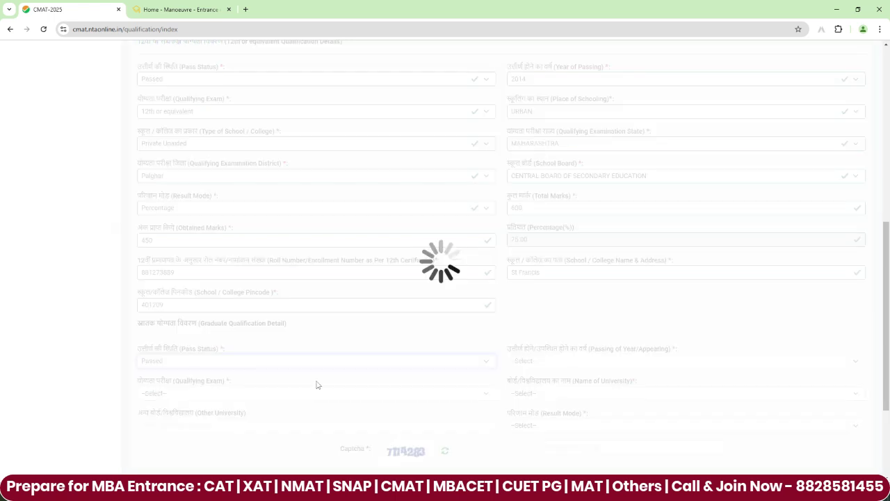
{"action": "left_click", "coordinate": [533, 363]}
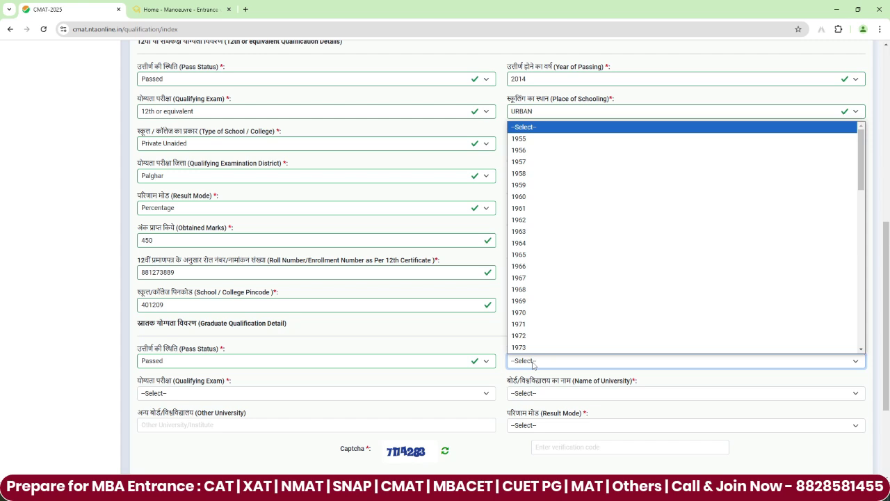
{"action": "type", "text": "2018"}
{"action": "key", "text": "Return"}
{"action": "left_click", "coordinate": [344, 391]}
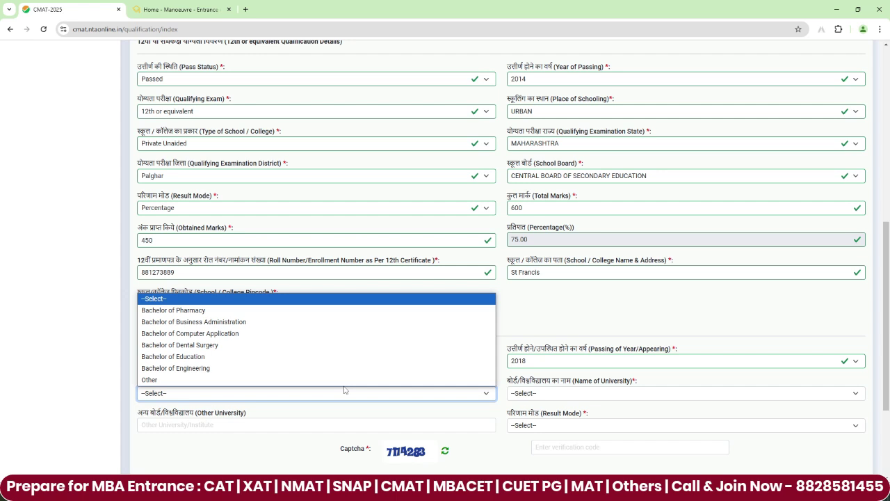
{"action": "left_click", "coordinate": [313, 322]}
{"action": "left_click", "coordinate": [528, 394]}
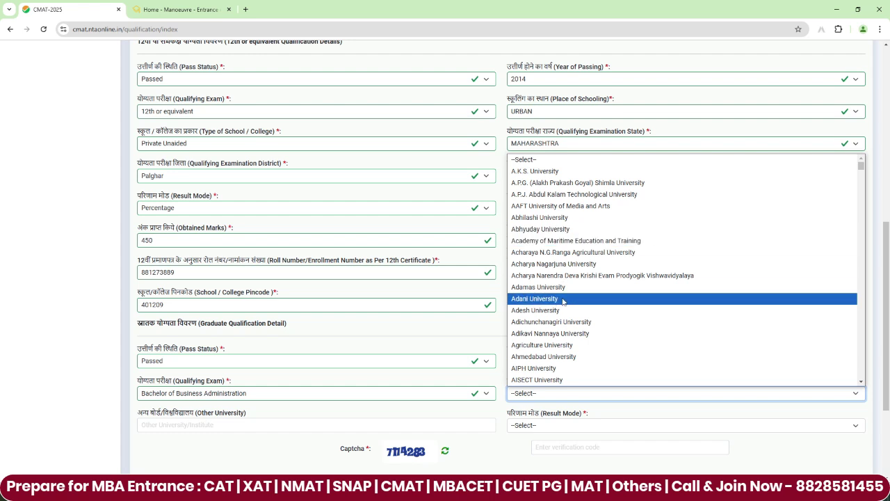
{"action": "left_click", "coordinate": [554, 298]}
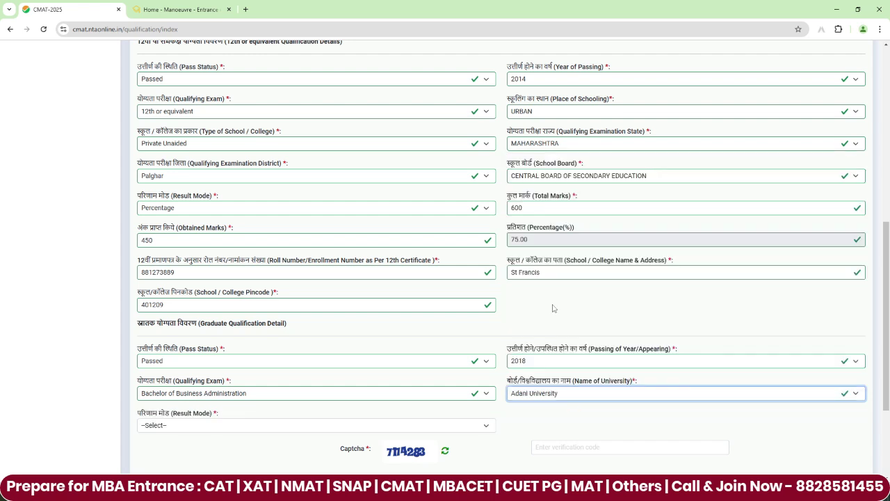
- Record graduate marks as Percentage, 500 out of 600 (83.33%)
{"action": "left_click", "coordinate": [224, 429]}
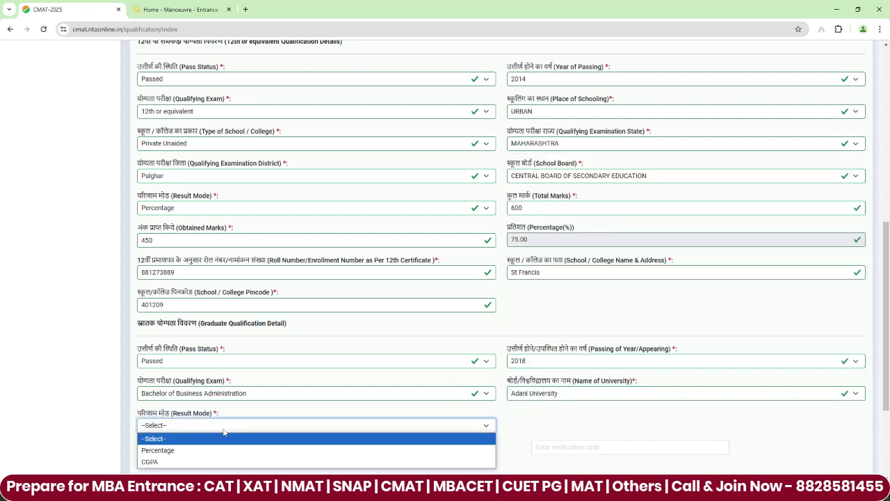
{"action": "left_click", "coordinate": [225, 450]}
{"action": "left_click", "coordinate": [559, 426]}
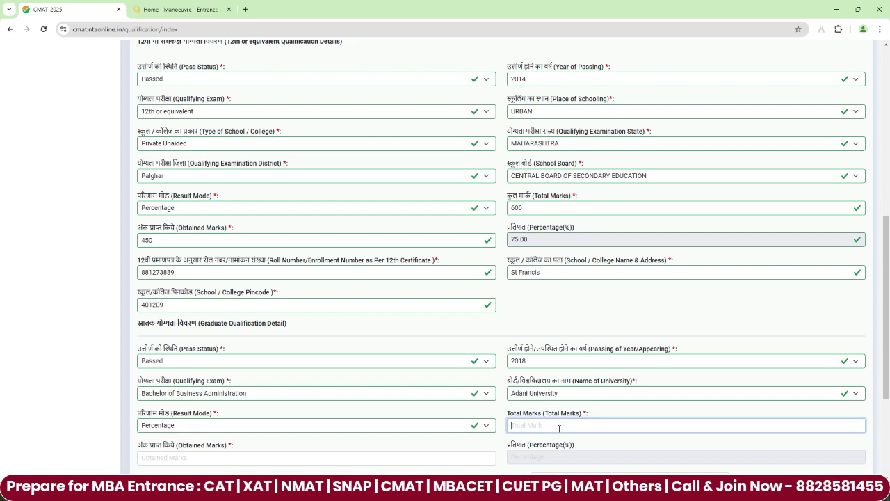
{"action": "type", "text": "600"}
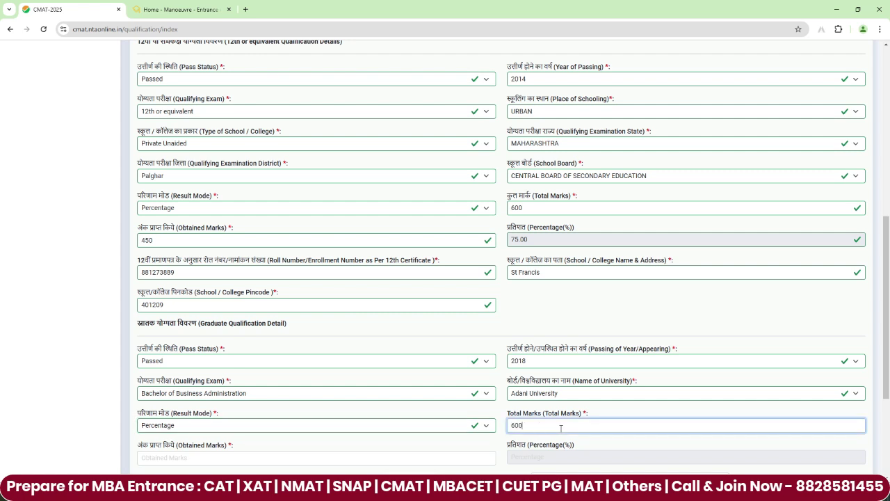
{"action": "left_click", "coordinate": [357, 456]}
{"action": "type", "text": "500"}
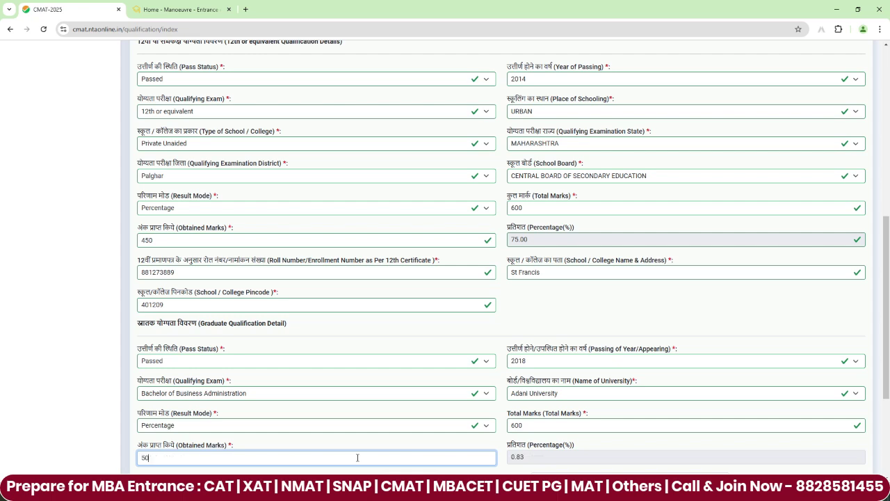
{"action": "left_click", "coordinate": [654, 446]}
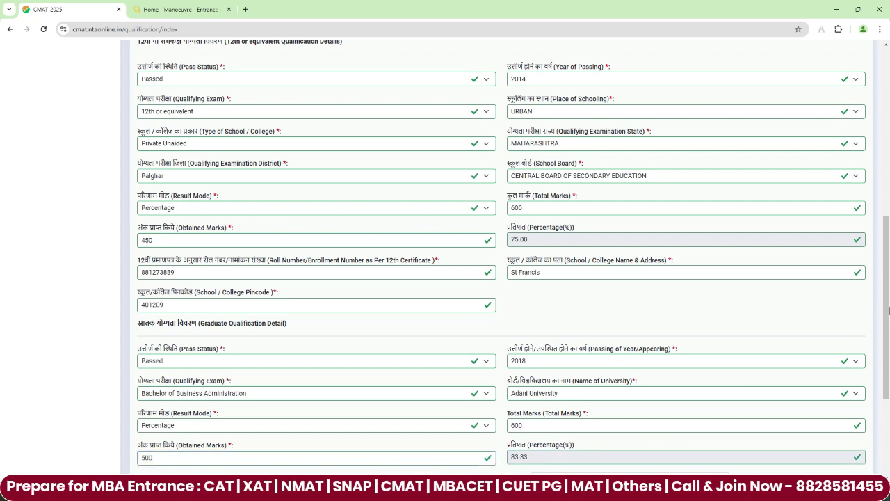
- Enter the captcha code, tick I AGREE and save the qualification details
{"action": "scroll", "coordinate": [695, 390], "scroll_direction": "down", "scroll_amount": 3}
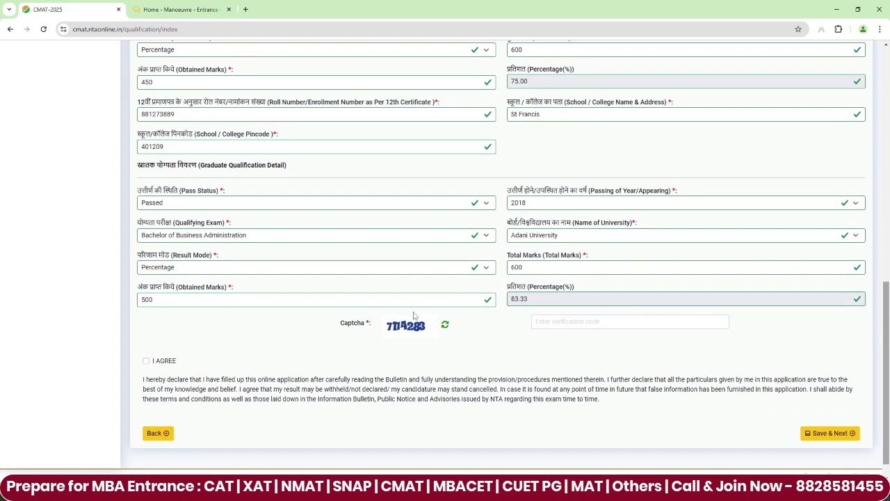
{"action": "left_click", "coordinate": [565, 324]}
{"action": "type", "text": "7174283"}
{"action": "left_click", "coordinate": [146, 361]}
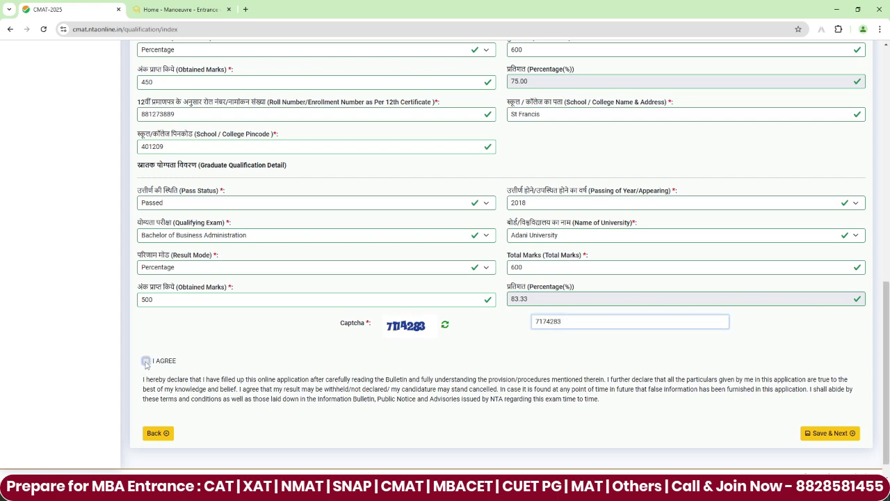
{"action": "left_click", "coordinate": [851, 434]}
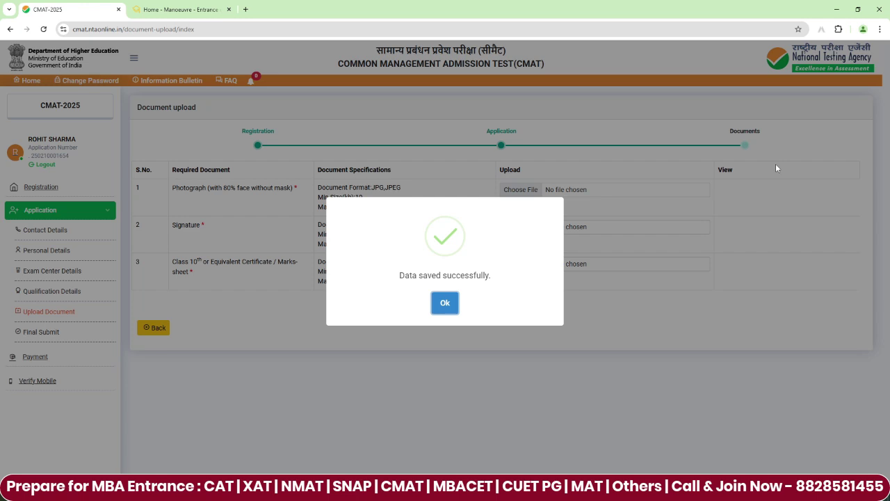
- Upload the photograph, signature and Class 10th certificate PDF, then save them
{"action": "key", "text": "Return"}
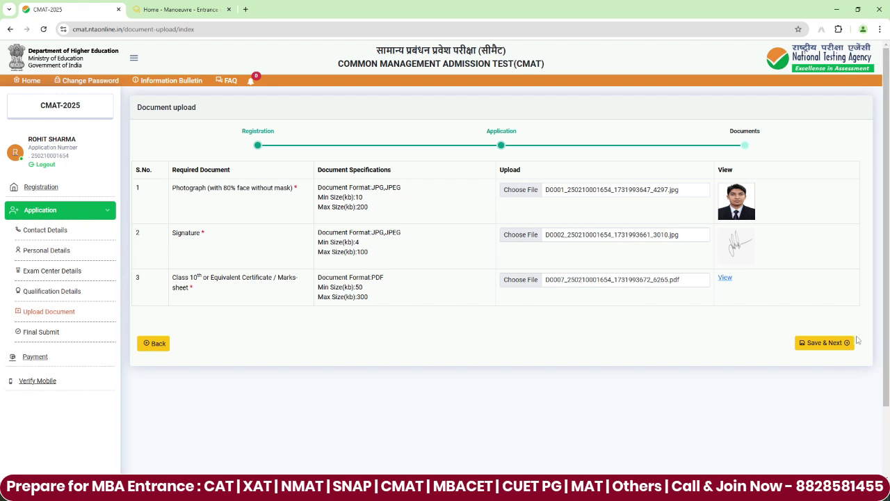
{"action": "left_click", "coordinate": [844, 343]}
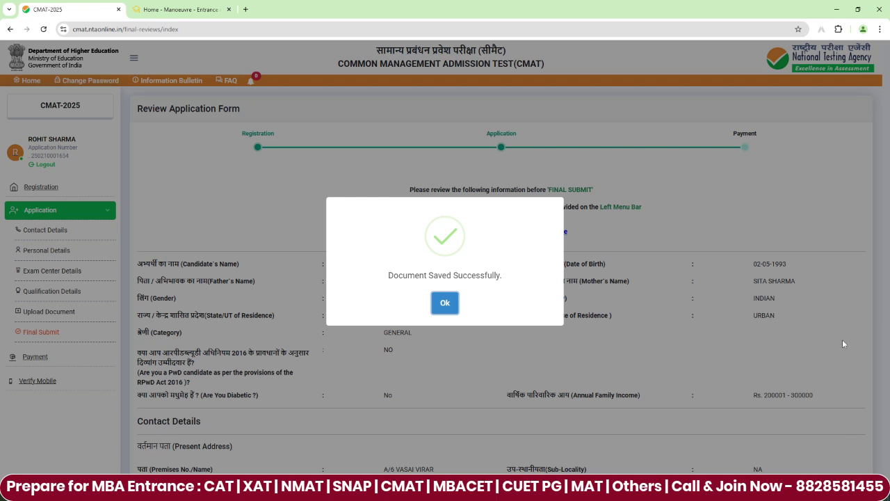
- Dismiss the document saved confirmation to show the Review Application Form
{"action": "left_click", "coordinate": [445, 302]}
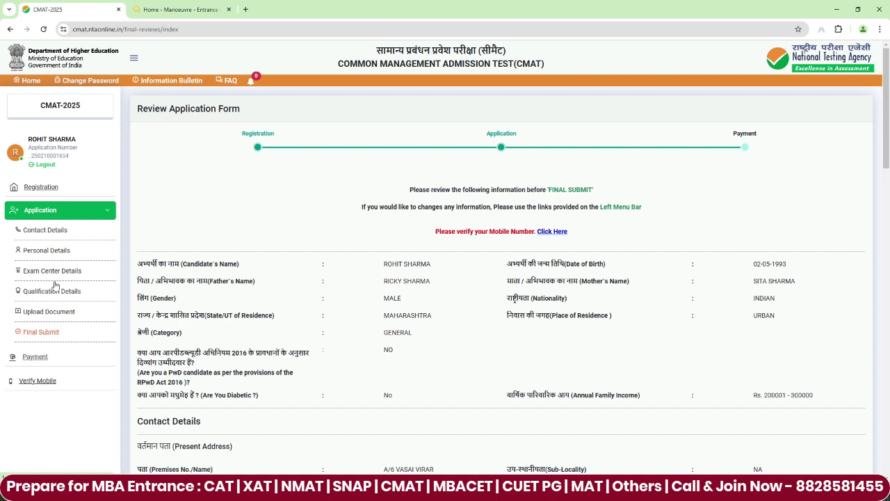
- Verify the mobile number by requesting an OTP and submitting the captcha code
{"action": "left_click", "coordinate": [554, 233]}
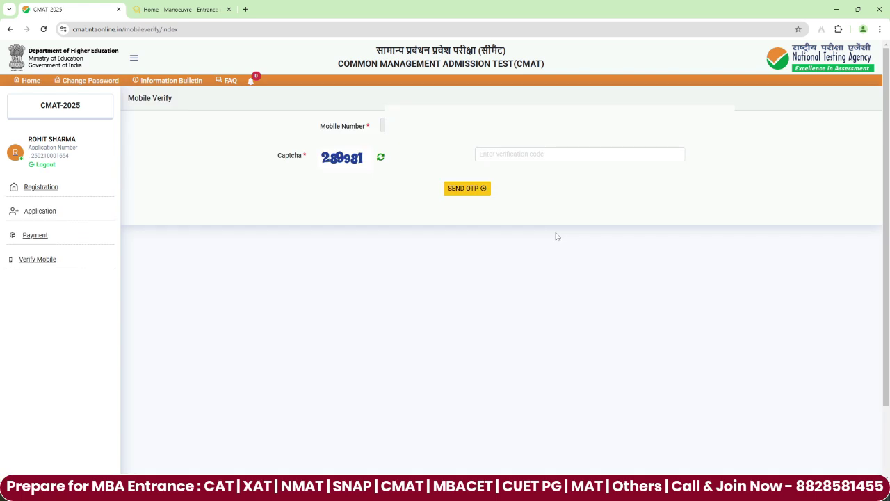
{"action": "left_click", "coordinate": [473, 192]}
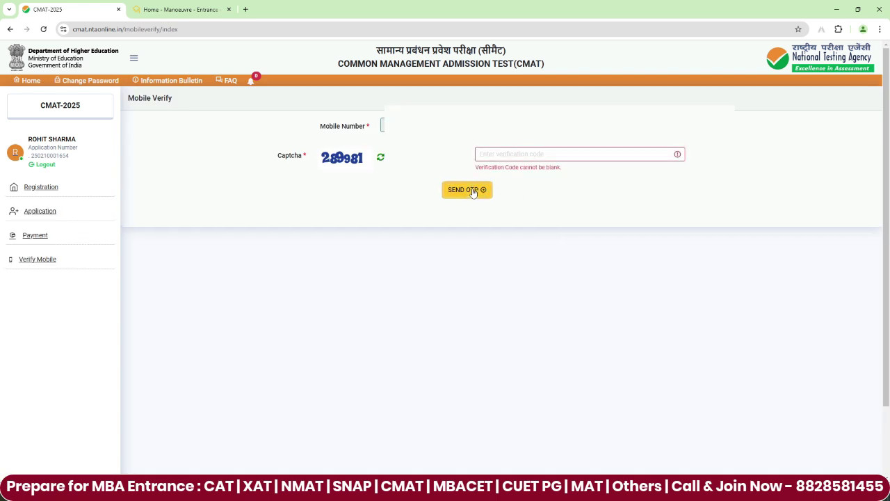
{"action": "left_click", "coordinate": [509, 157]}
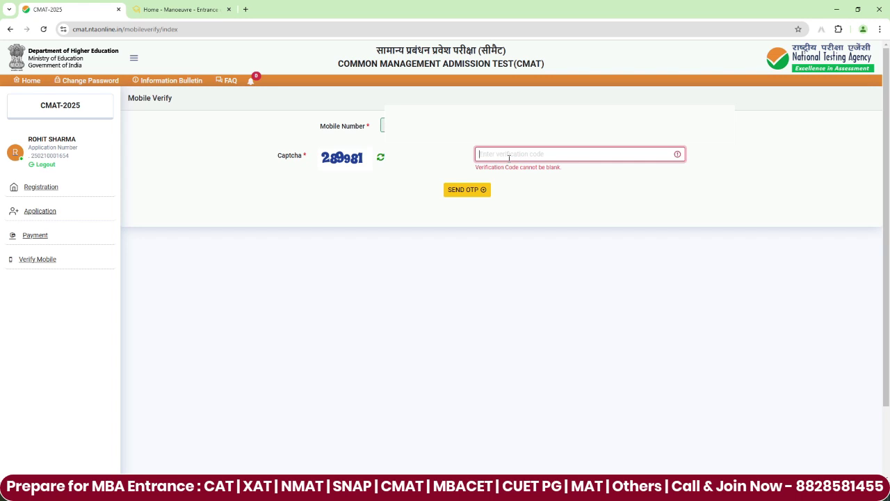
{"action": "key", "text": "Return"}
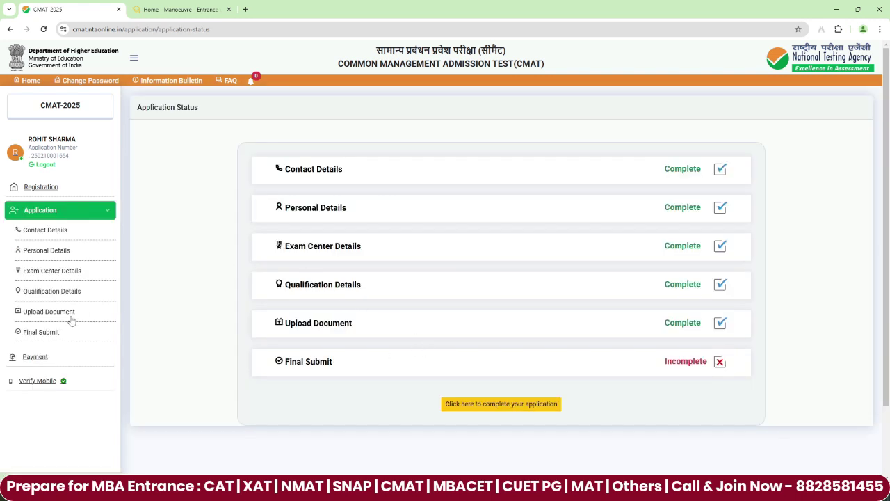
- Open the full application review and bring up the Final Submit particulars checklist
{"action": "left_click", "coordinate": [30, 332]}
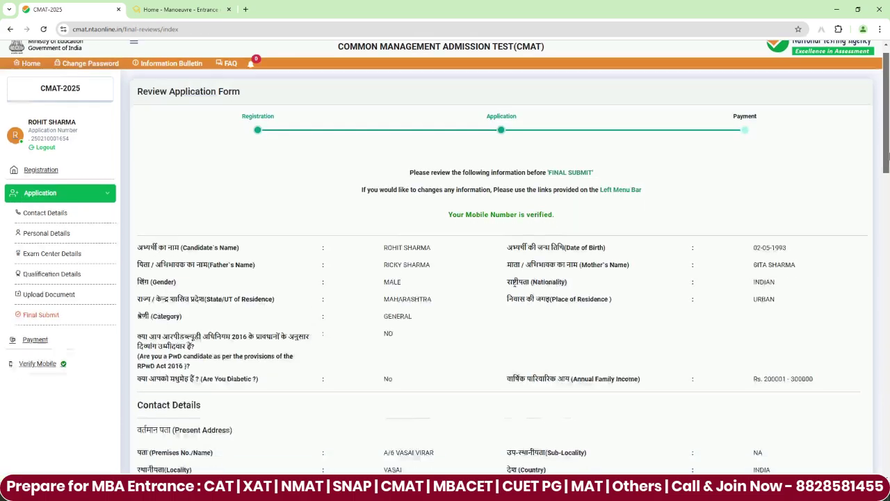
{"action": "scroll", "coordinate": [445, 257], "scroll_direction": "down", "scroll_amount": 15}
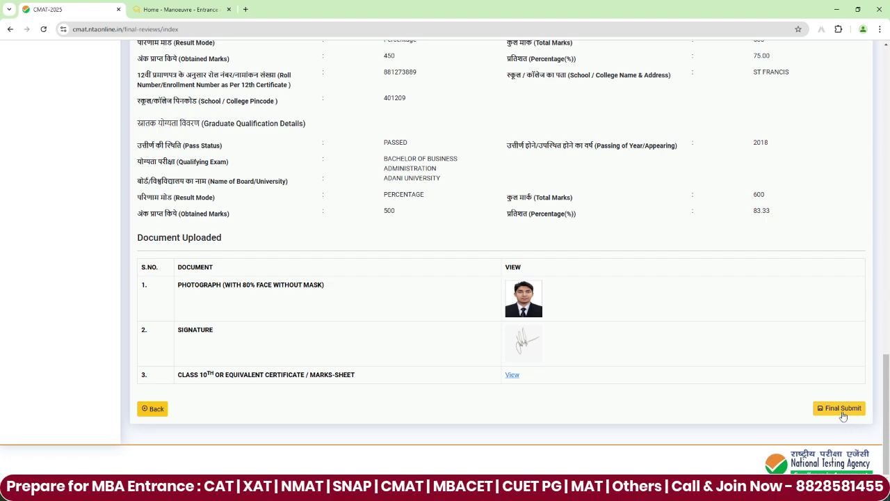
{"action": "left_click", "coordinate": [850, 417]}
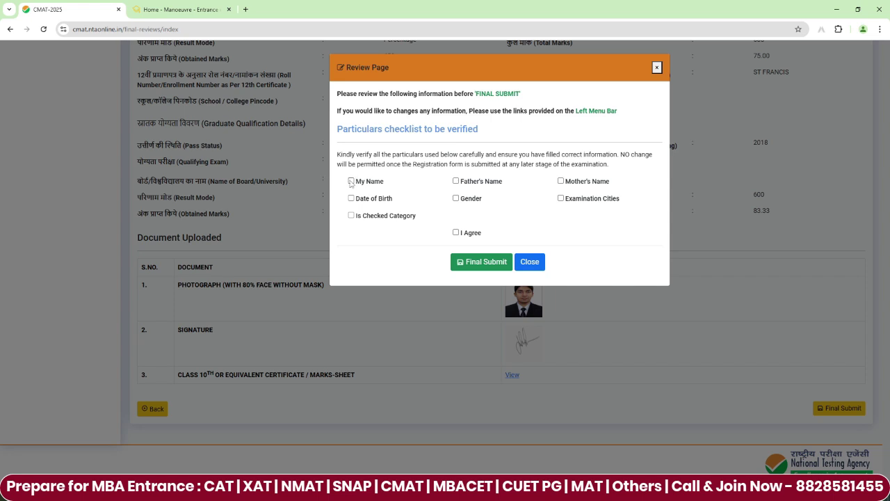
- Tick the name, birth date, gender, exam cities and category checks, agree to the declaration, and final-submit
{"action": "left_click", "coordinate": [351, 181]}
{"action": "left_click", "coordinate": [455, 181]}
{"action": "left_click", "coordinate": [561, 180]}
{"action": "left_click", "coordinate": [351, 198]}
{"action": "left_click", "coordinate": [456, 198]}
{"action": "left_click", "coordinate": [561, 199]}
{"action": "left_click", "coordinate": [351, 216]}
{"action": "left_click", "coordinate": [456, 232]}
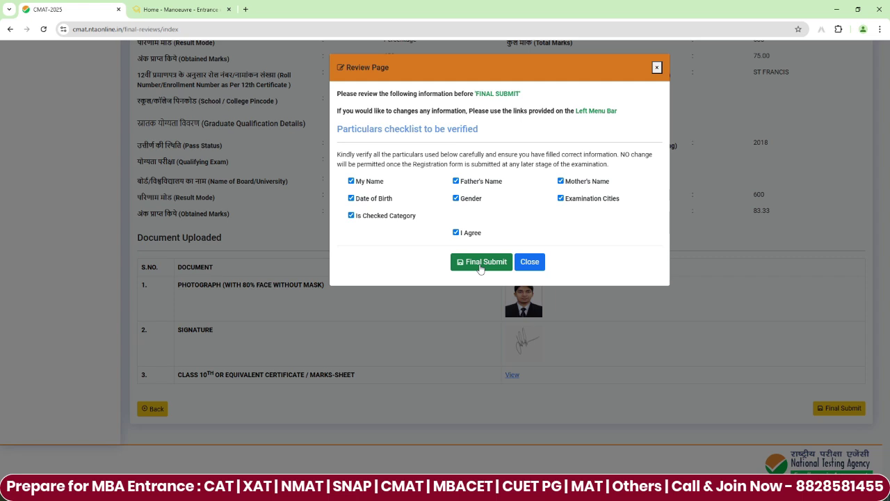
{"action": "left_click", "coordinate": [480, 264]}
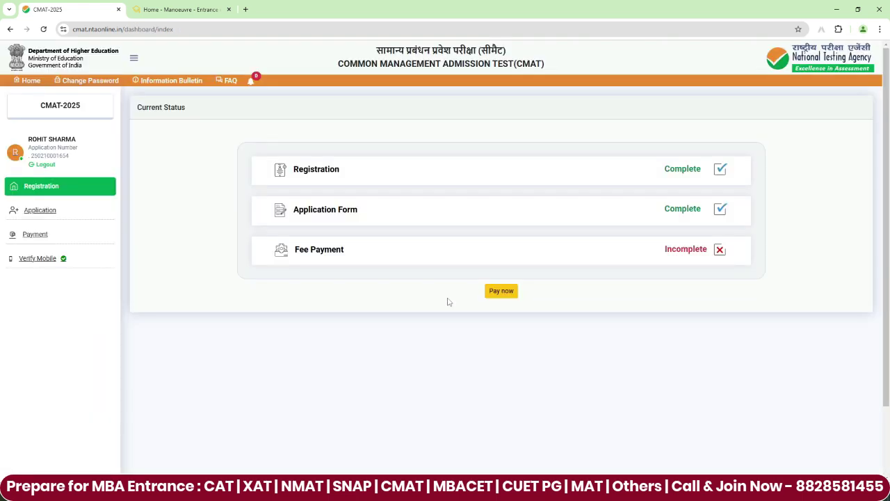
- Proceed to pay the ₹2500 fee through the SBI gateway, then switch to the Manoeuvre tab
{"action": "left_click", "coordinate": [494, 293]}
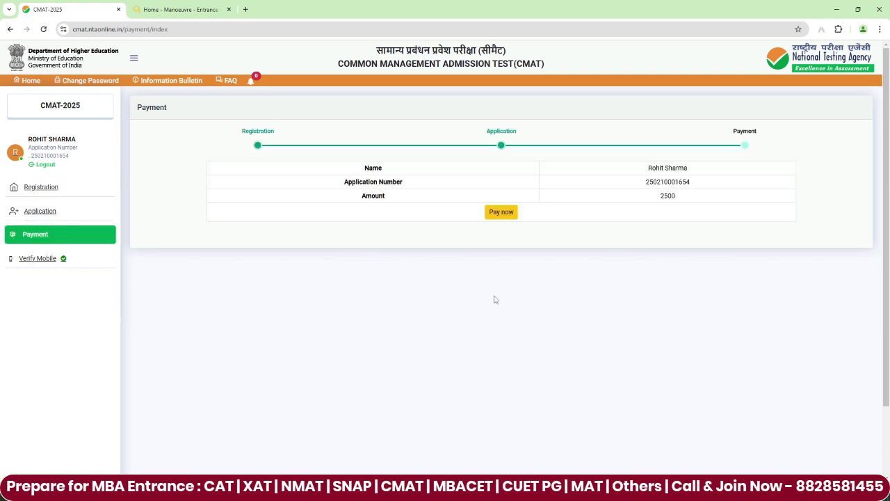
{"action": "left_click", "coordinate": [502, 217]}
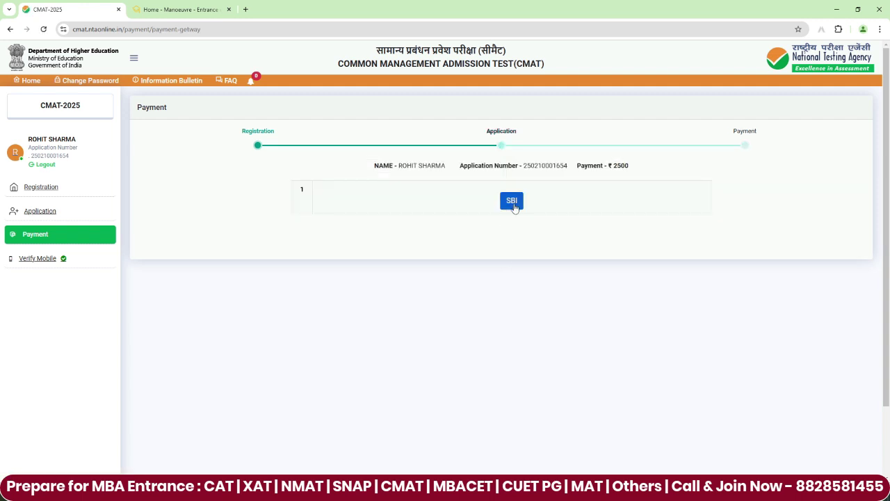
{"action": "left_click", "coordinate": [512, 202]}
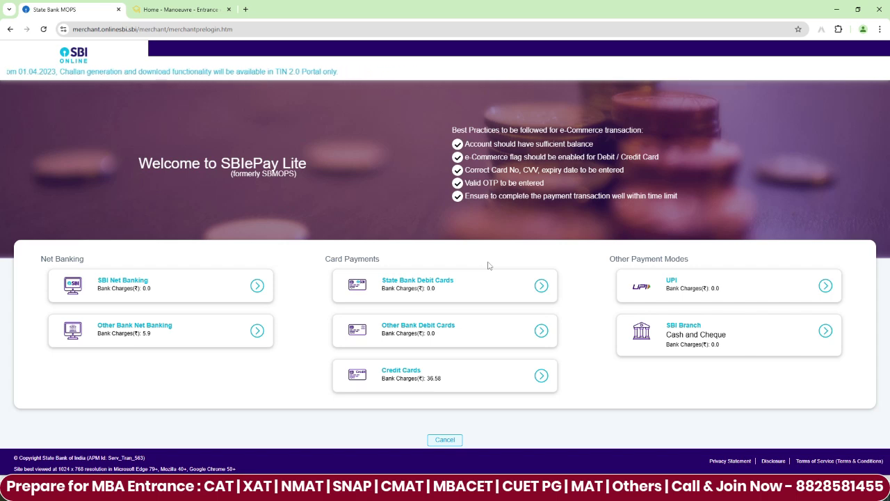
{"action": "left_click", "coordinate": [157, 4]}
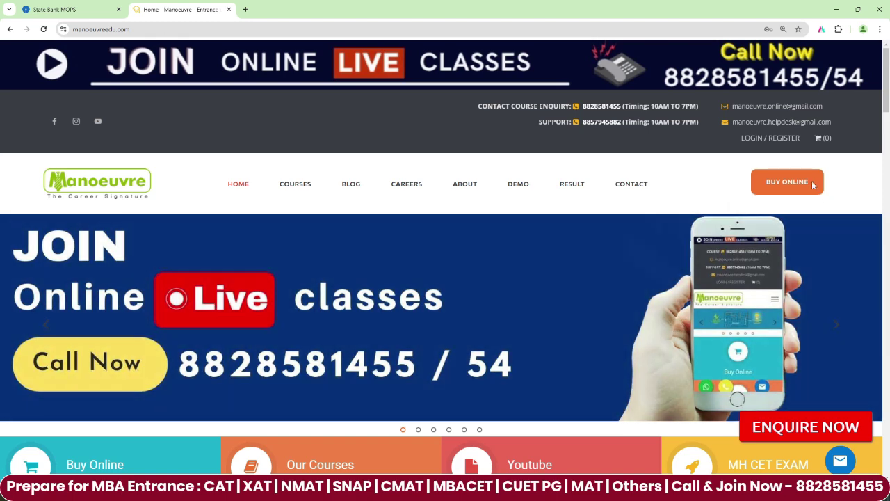
- Review the CMAT 2025 self-study Full Course: 594 video lectures, 104 handouts, 10 mock tests
{"action": "mouse_move", "coordinate": [787, 183]}
{"action": "left_click", "coordinate": [799, 229]}
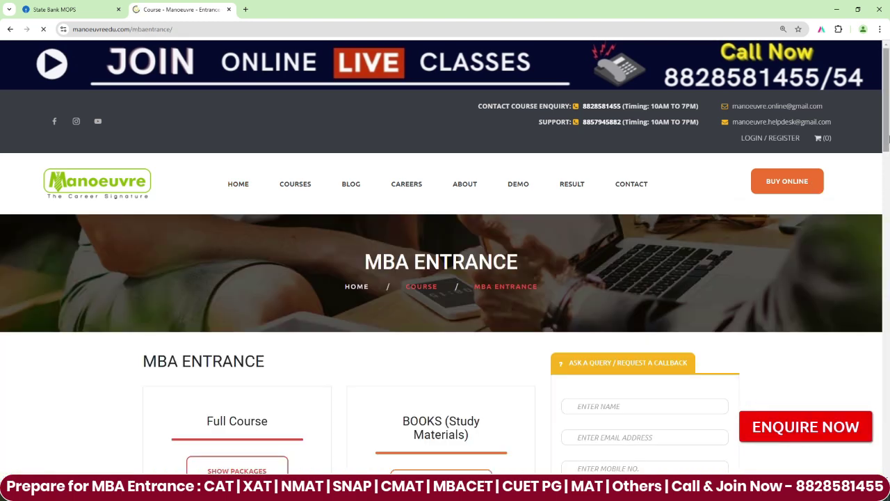
{"action": "scroll", "coordinate": [842, 146], "scroll_direction": "down", "scroll_amount": 4}
{"action": "left_click", "coordinate": [239, 223]}
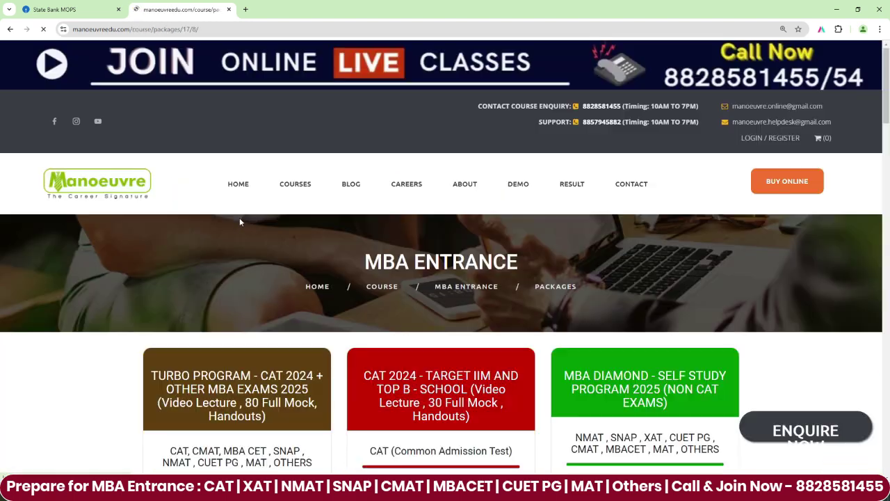
{"action": "scroll", "coordinate": [678, 126], "scroll_direction": "down", "scroll_amount": 6}
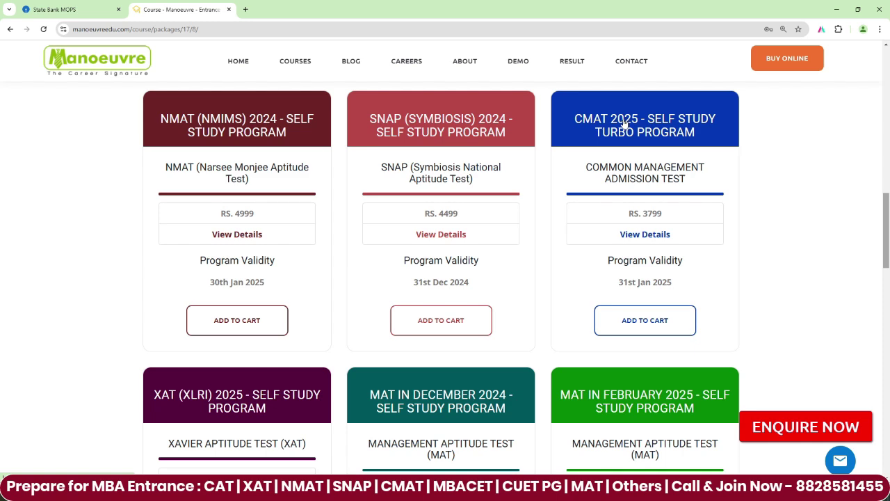
{"action": "left_click", "coordinate": [652, 235]}
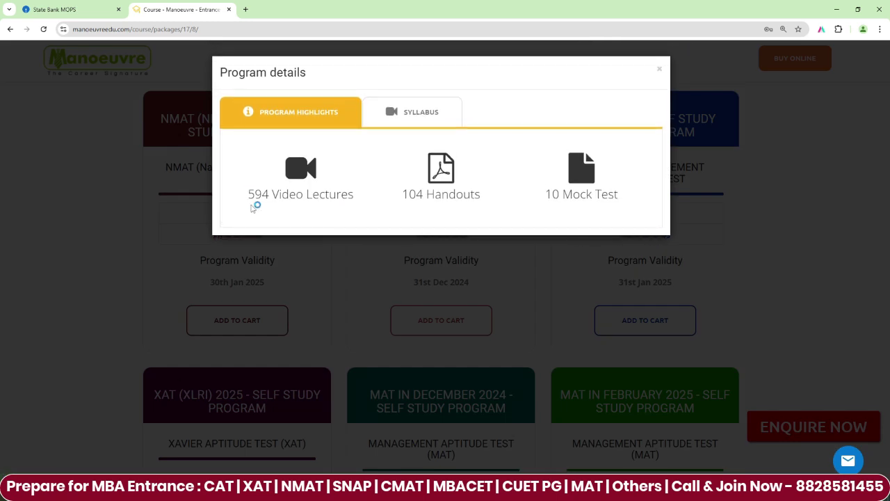
{"action": "left_click_drag", "start_coordinate": [250, 198], "coordinate": [340, 200]}
{"action": "left_click_drag", "start_coordinate": [402, 195], "coordinate": [478, 205]}
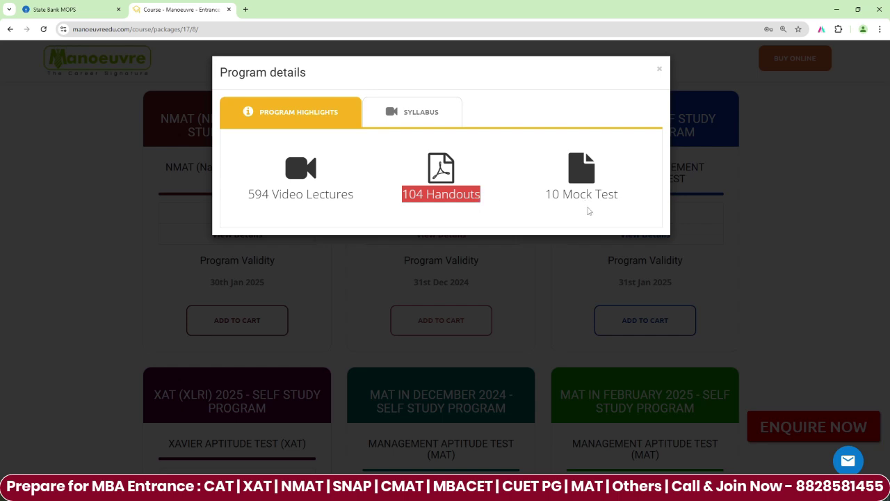
{"action": "left_click_drag", "start_coordinate": [544, 196], "coordinate": [660, 212]}
{"action": "left_click", "coordinate": [691, 219]}
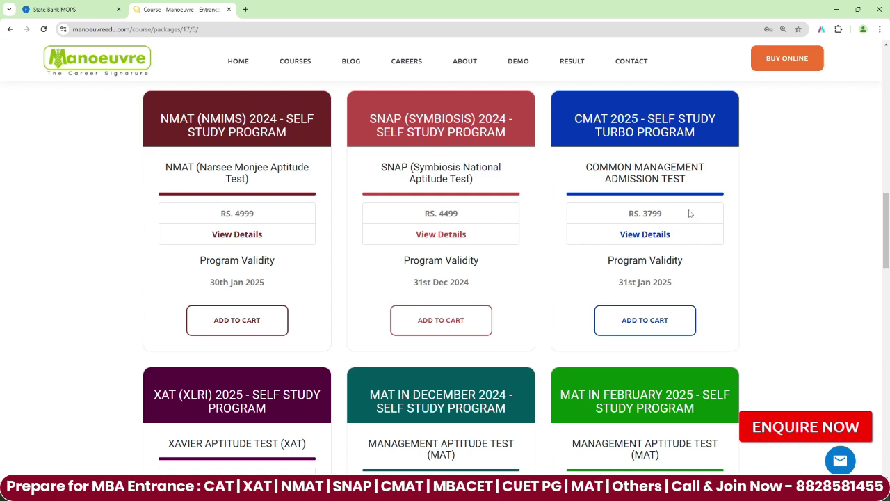
- Back on MBA Entrance, check which books the NON CAT BOOKS package includes
{"action": "left_click", "coordinate": [10, 28]}
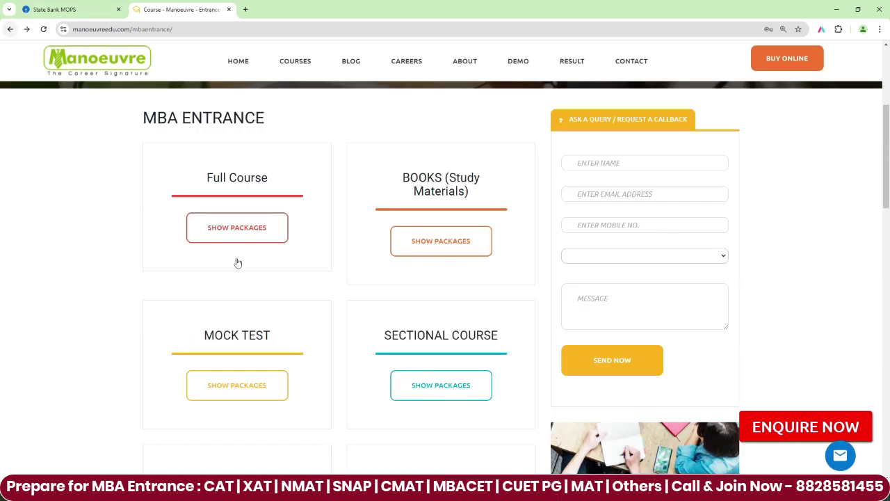
{"action": "left_click", "coordinate": [480, 241]}
{"action": "scroll", "coordinate": [481, 238], "scroll_direction": "down", "scroll_amount": 3}
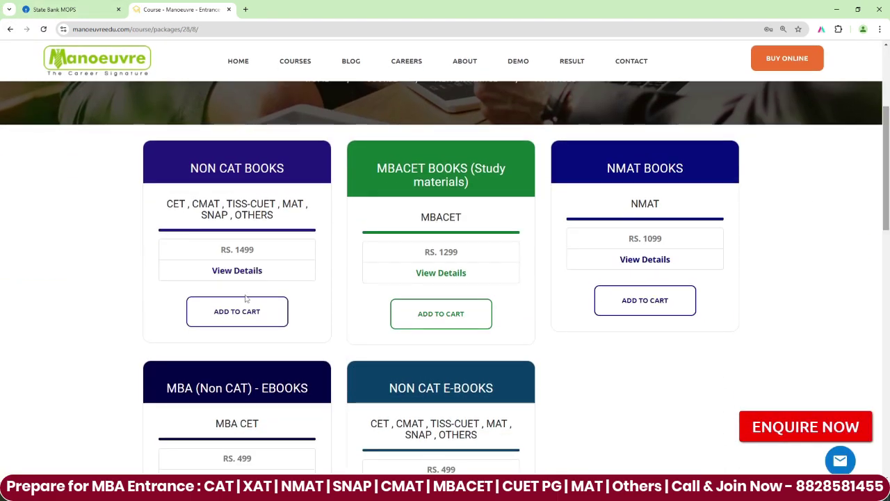
{"action": "left_click", "coordinate": [237, 271]}
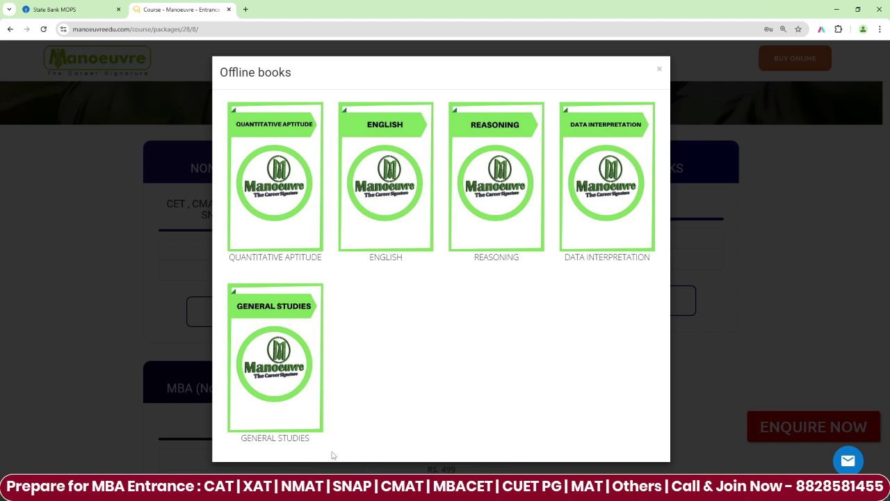
{"action": "left_click", "coordinate": [69, 179]}
{"action": "left_click", "coordinate": [10, 28]}
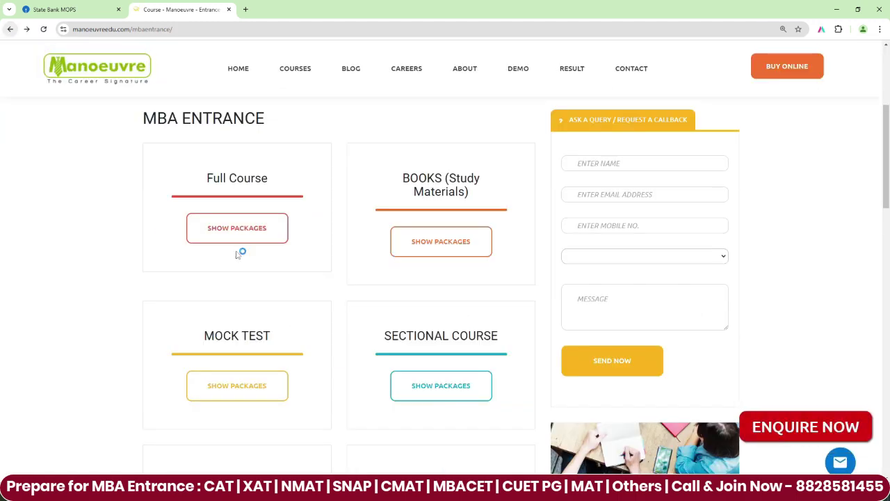
{"action": "left_click", "coordinate": [471, 384]}
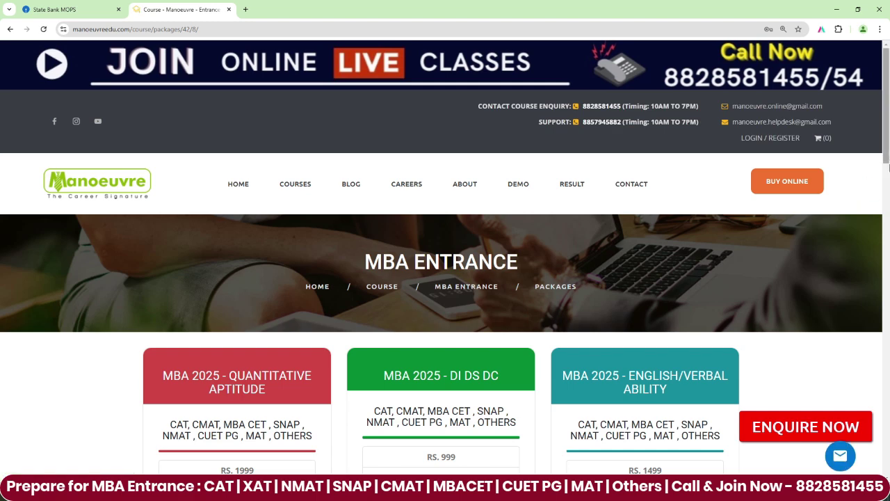
{"action": "scroll", "coordinate": [876, 224], "scroll_direction": "down", "scroll_amount": 4}
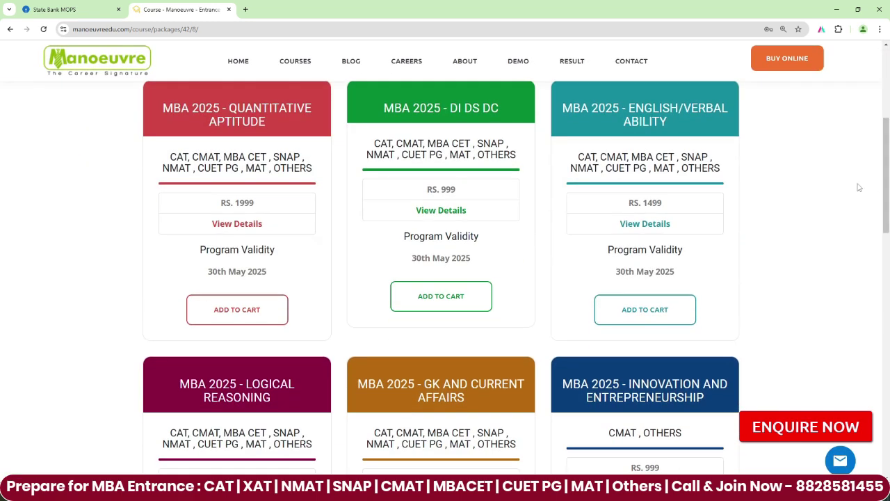
{"action": "scroll", "coordinate": [577, 237], "scroll_direction": "down", "scroll_amount": 3}
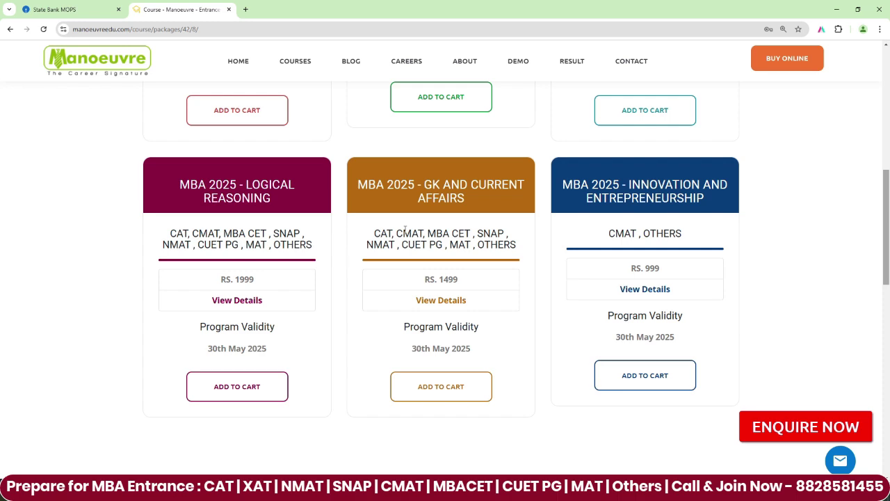
{"action": "left_click", "coordinate": [10, 28]}
{"action": "left_click", "coordinate": [249, 390]}
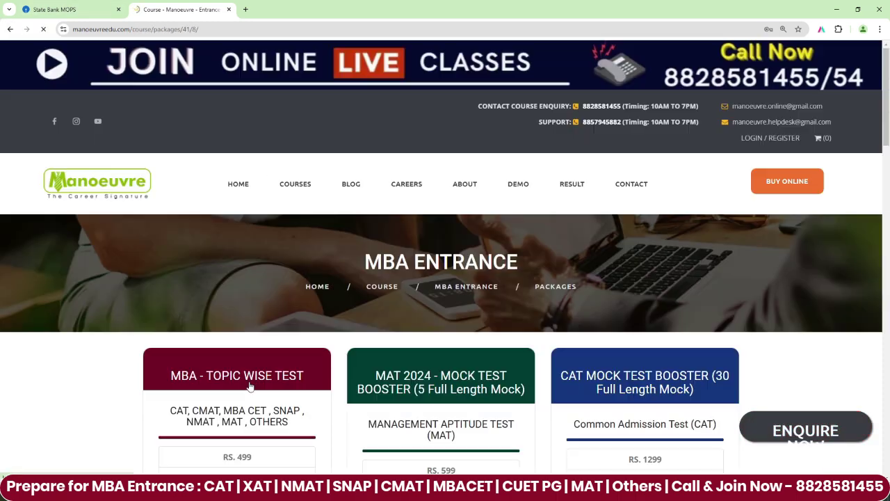
{"action": "scroll", "coordinate": [445, 278], "scroll_direction": "down", "scroll_amount": 4}
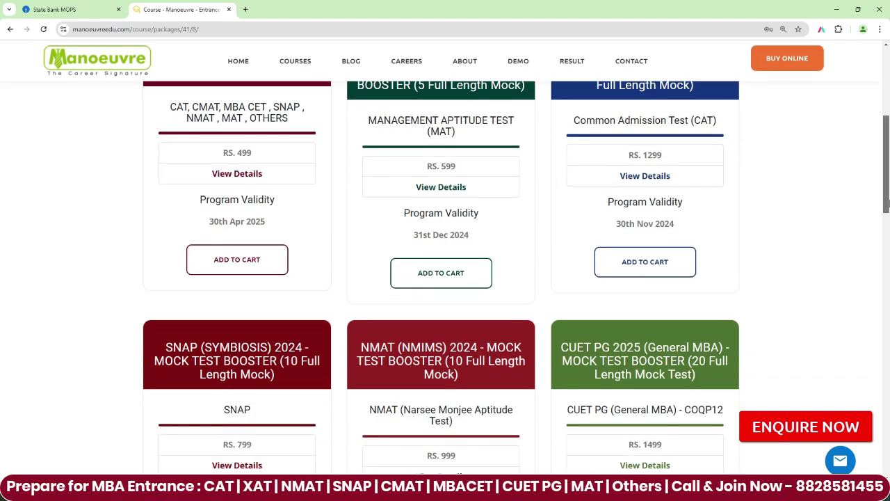
{"action": "scroll", "coordinate": [445, 278], "scroll_direction": "up", "scroll_amount": 1}
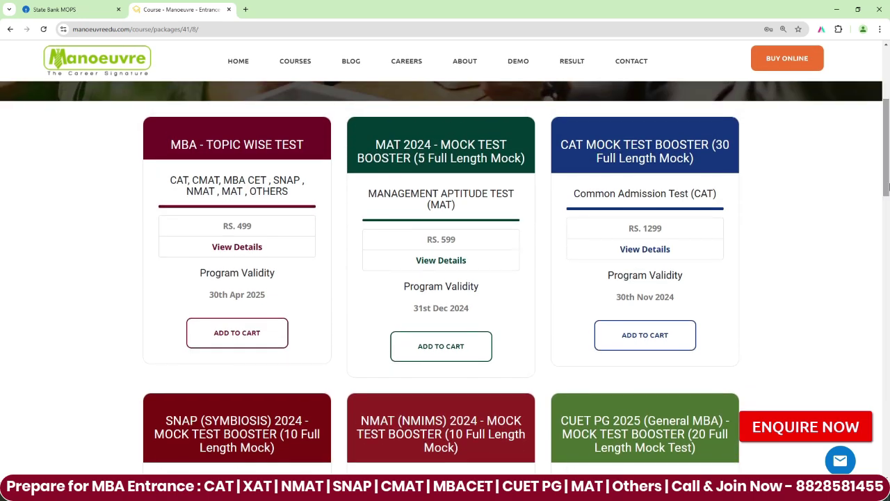
{"action": "left_click", "coordinate": [251, 248]}
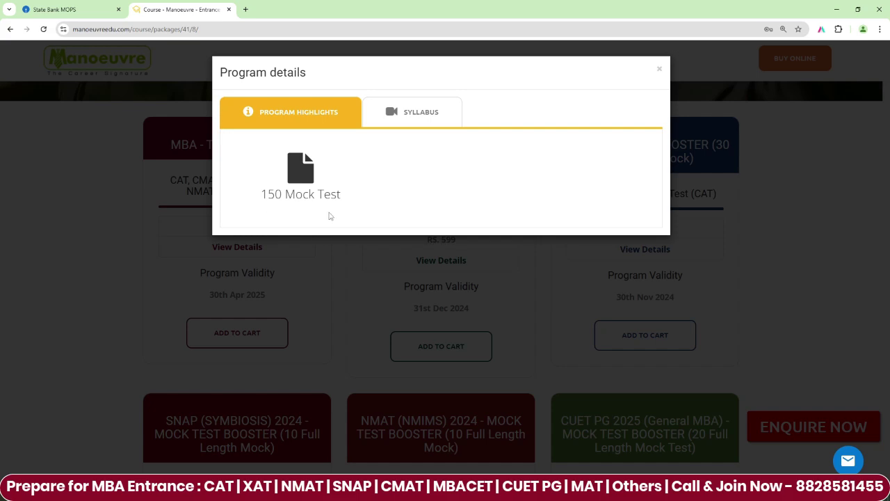
{"action": "left_click", "coordinate": [104, 268]}
{"action": "scroll", "coordinate": [56, 193], "scroll_direction": "down", "scroll_amount": 5}
{"action": "key", "text": "alt+Left"}
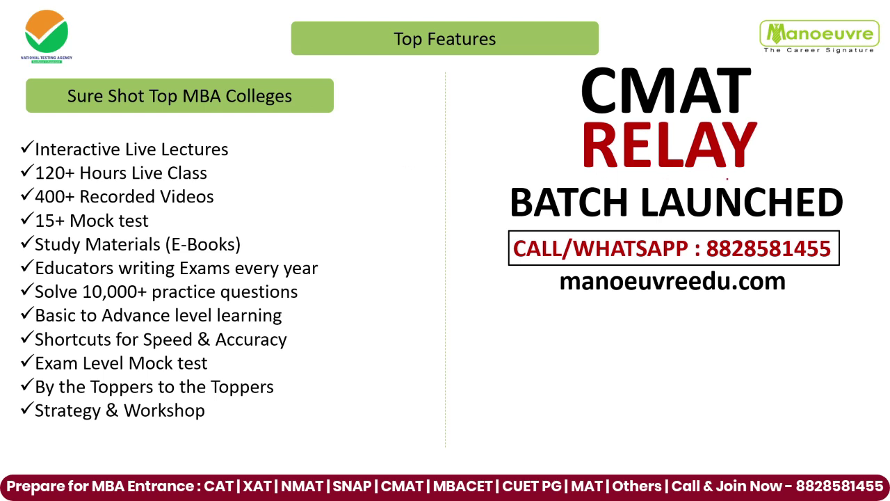
- Draw a red tick beside RELAY in the CMAT RELAY BATCH LAUNCHED heading
{"action": "mouse_move", "coordinate": [739, 171]}
{"action": "left_mouse_down"}
{"action": "mouse_move", "coordinate": [744, 178]}
{"action": "mouse_move", "coordinate": [760, 156]}
{"action": "left_mouse_up"}
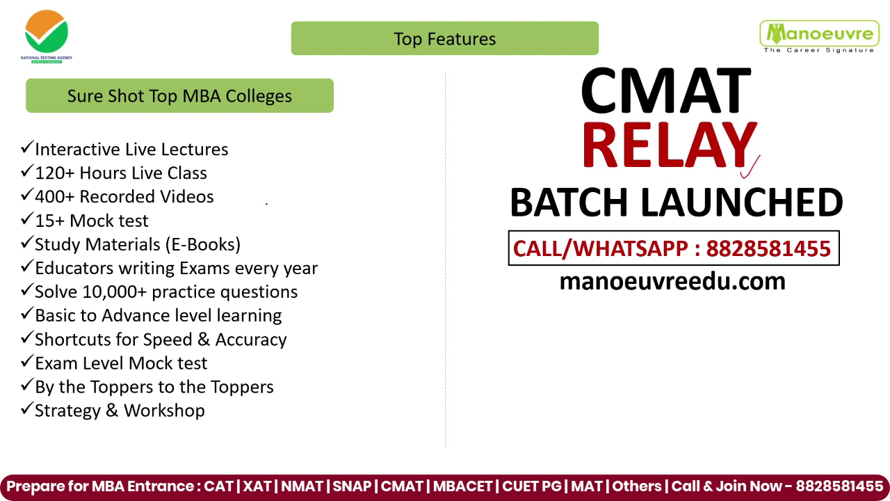